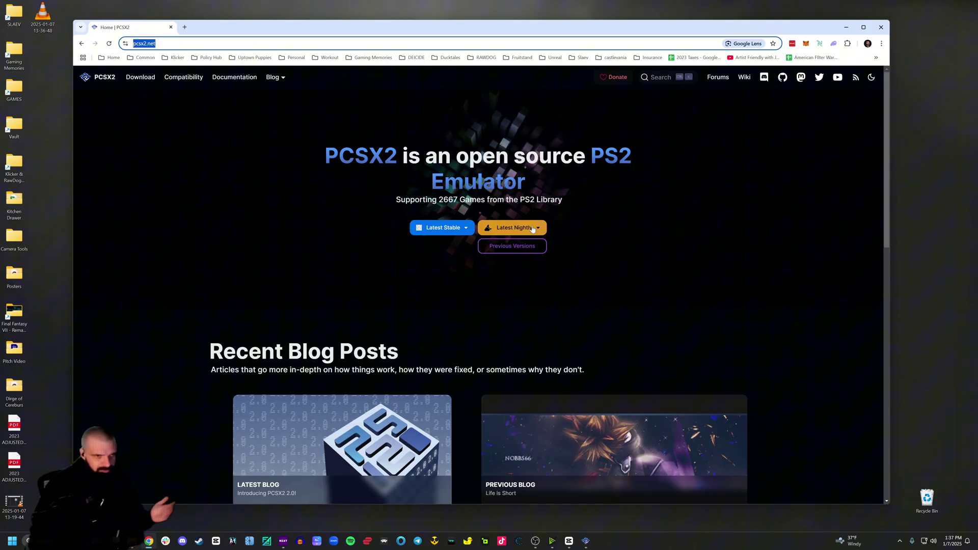
# Step: Minimize the browser and look at the PCSX2 folder in Documents and its bios subfolder
pyautogui.click(847, 27)
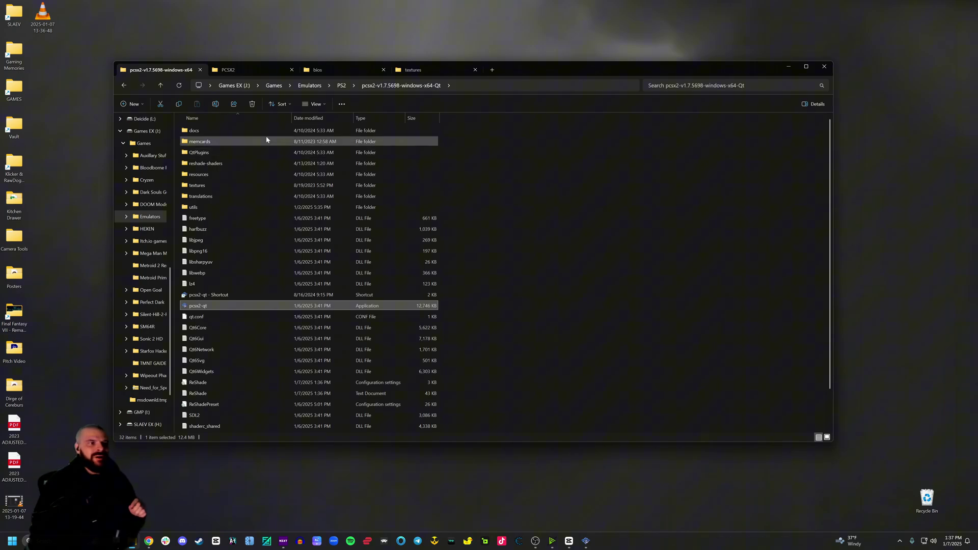
pyautogui.click(231, 72)
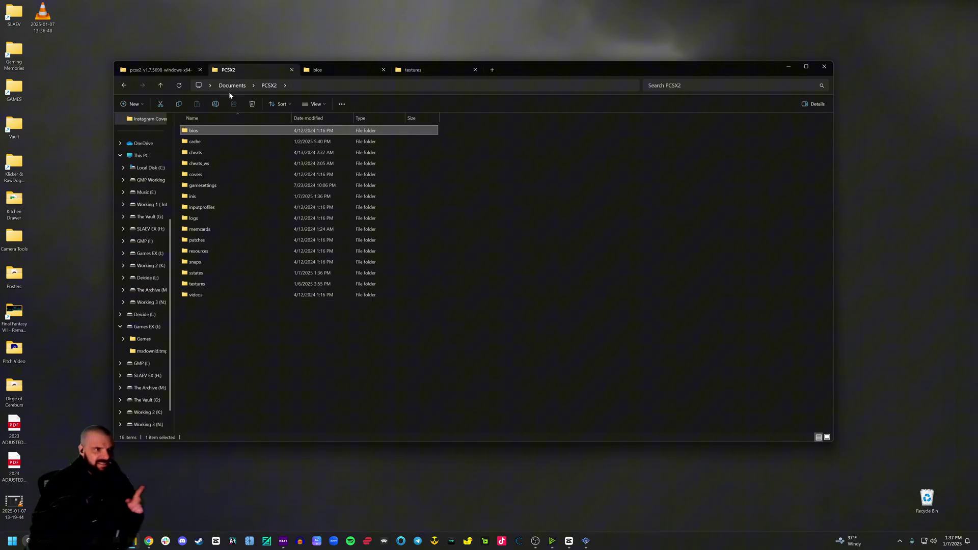
pyautogui.click(328, 70)
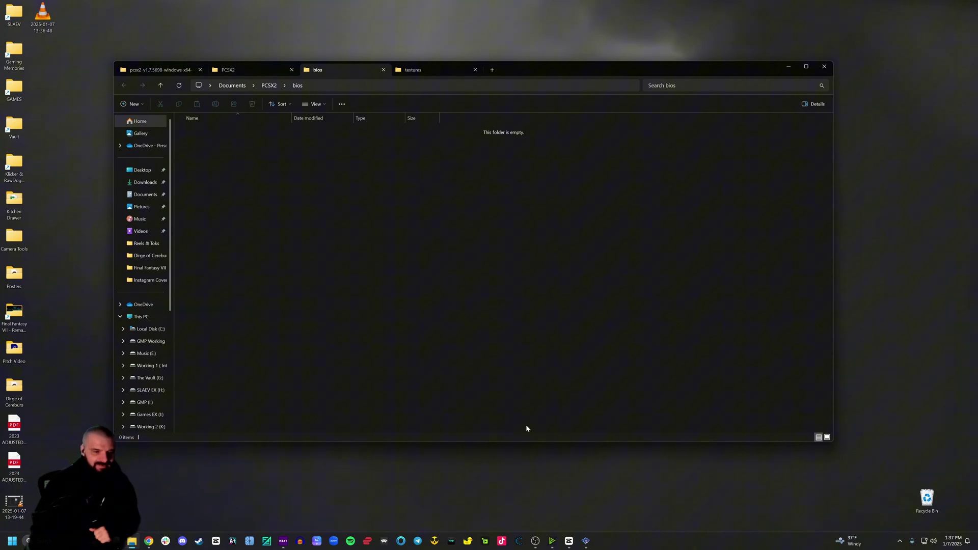
# Step: Switch to PCSX2 and open its settings to review the BIOS directory and the available BIOS images
pyautogui.click(586, 542)
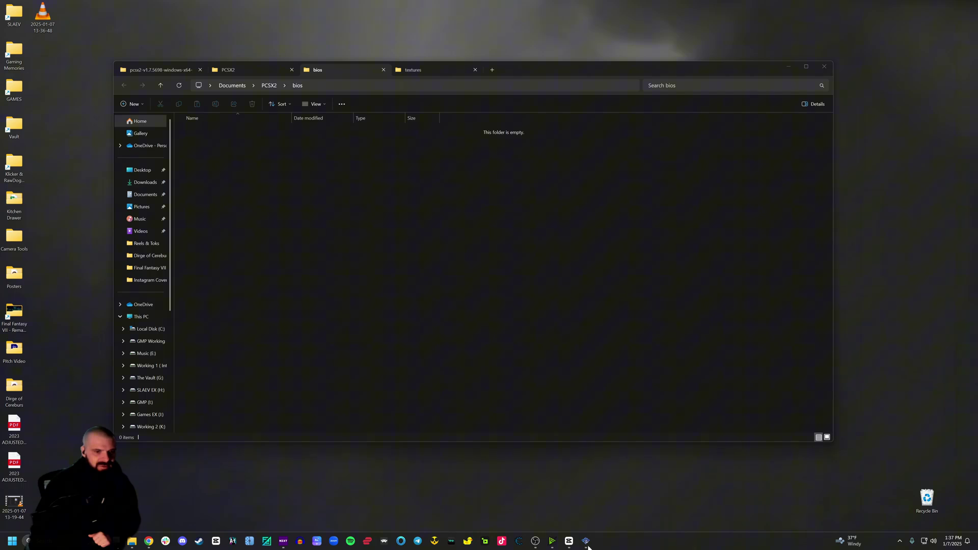
pyautogui.click(316, 263)
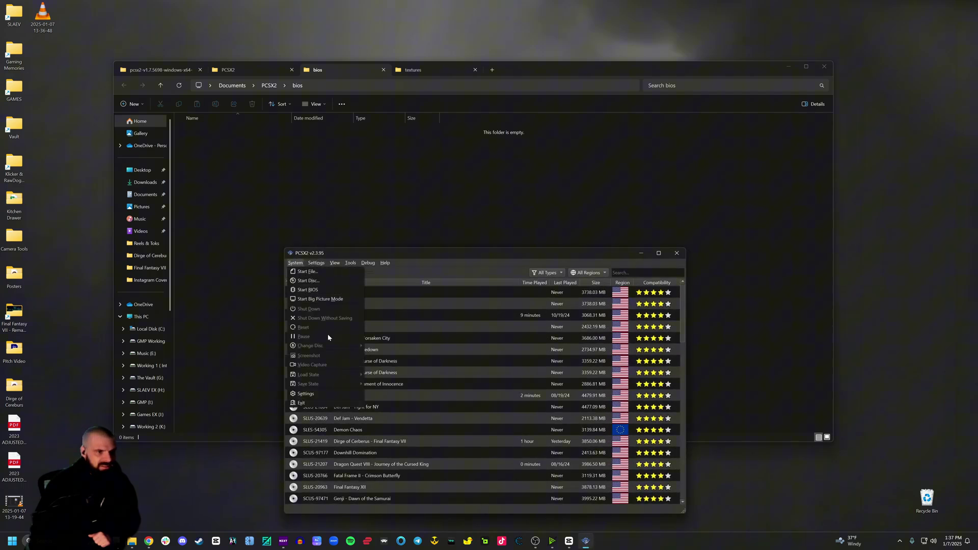
pyautogui.click(324, 393)
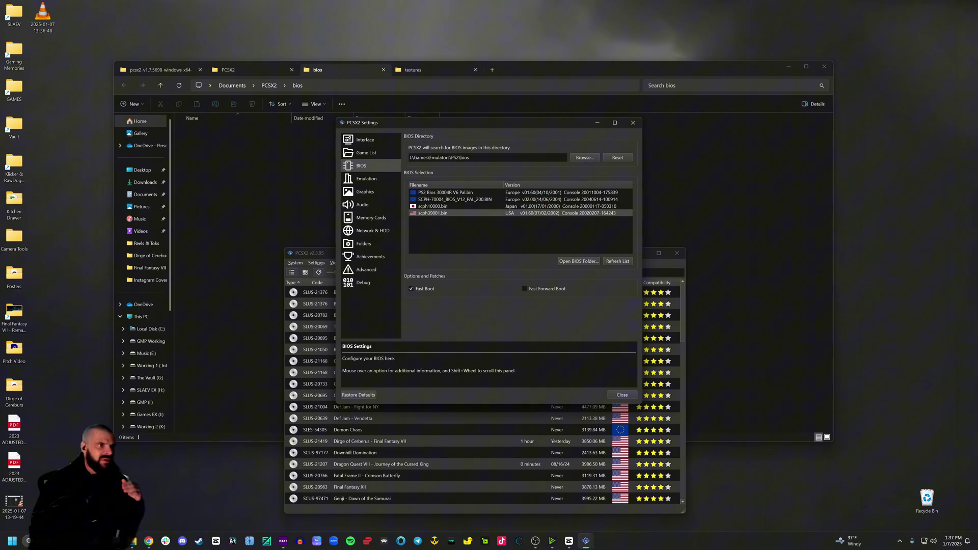
# Step: Switch back to File Explorer and revisit the PCSX2 documents folder and its bios subfolder
pyautogui.click(215, 67)
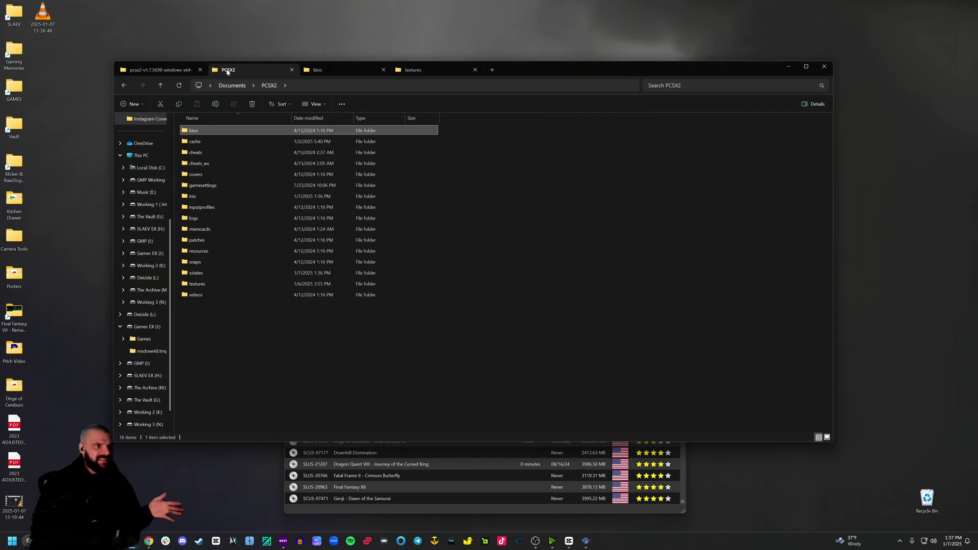
pyautogui.click(344, 71)
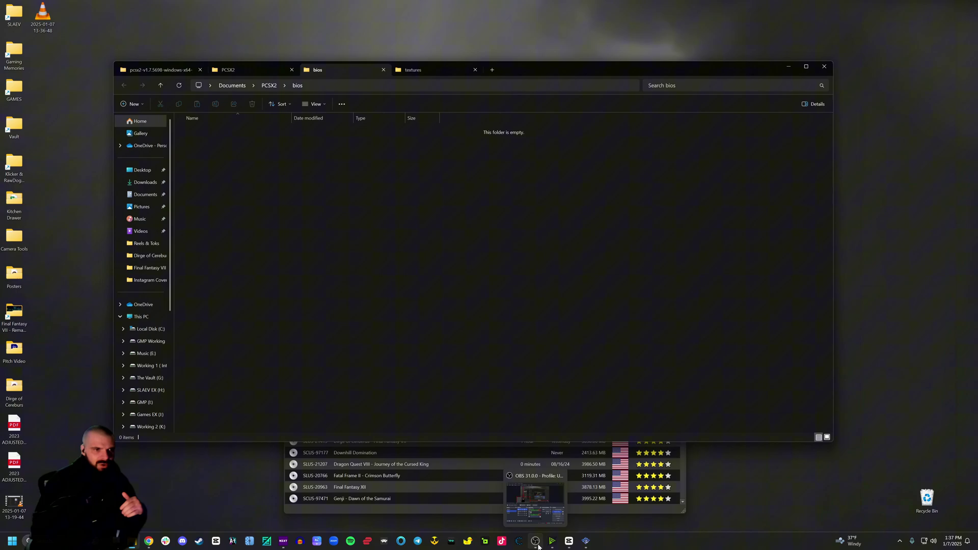
pyautogui.click(535, 499)
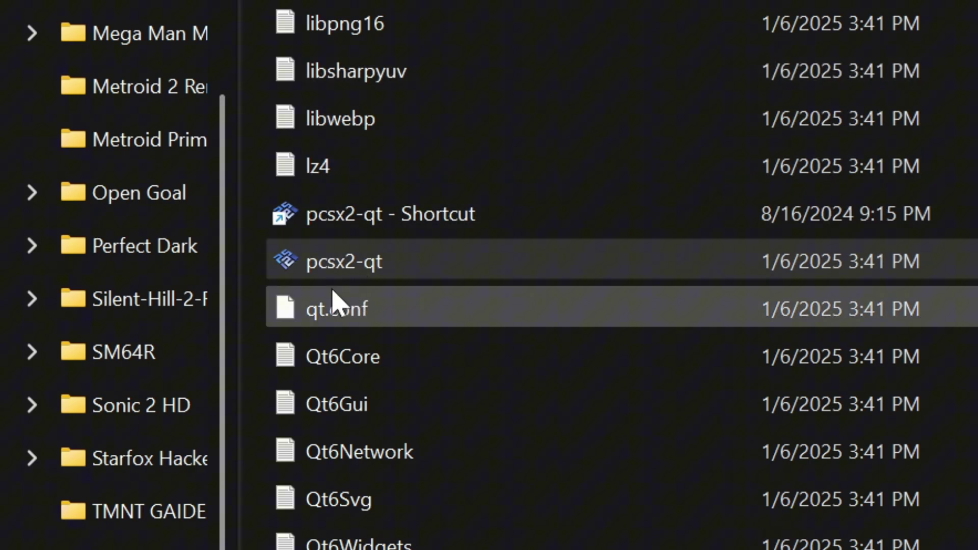
# Step: Launch the pcsx2-qt application in a maximized window and open its settings
pyautogui.click(348, 278)
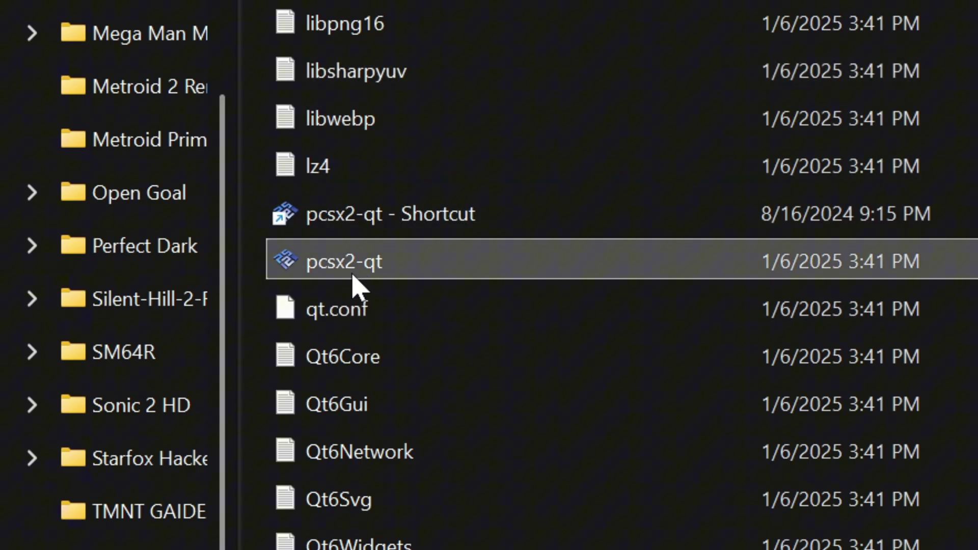
pyautogui.doubleClick(354, 276)
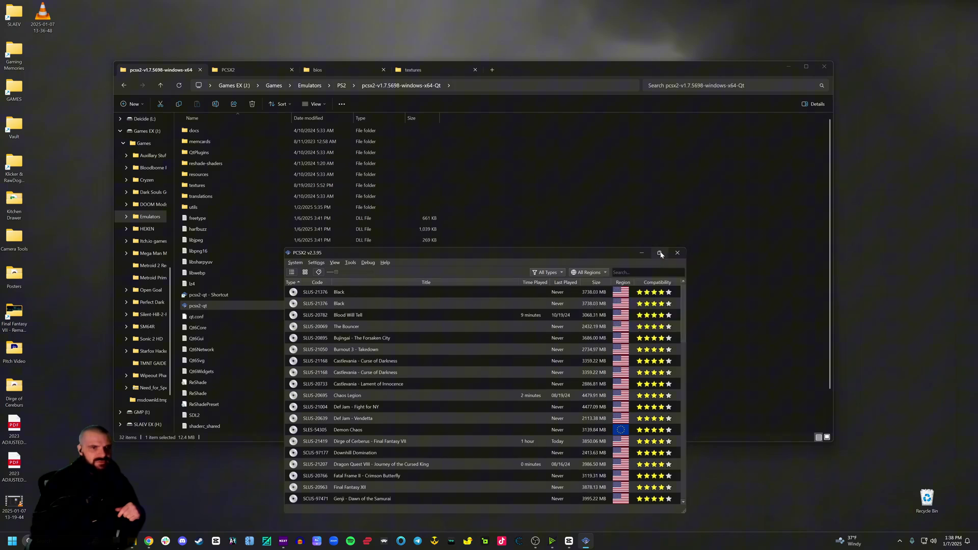
pyautogui.click(660, 254)
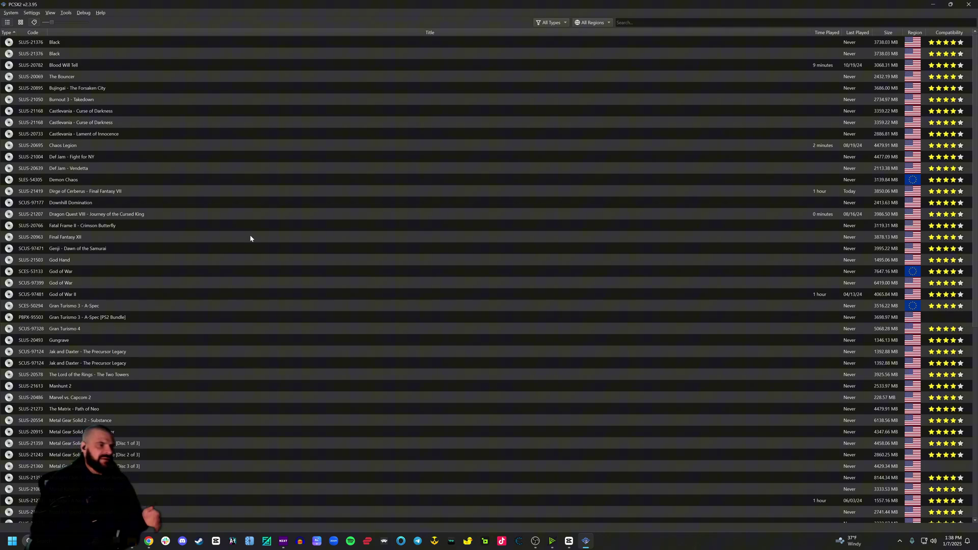
pyautogui.click(11, 13)
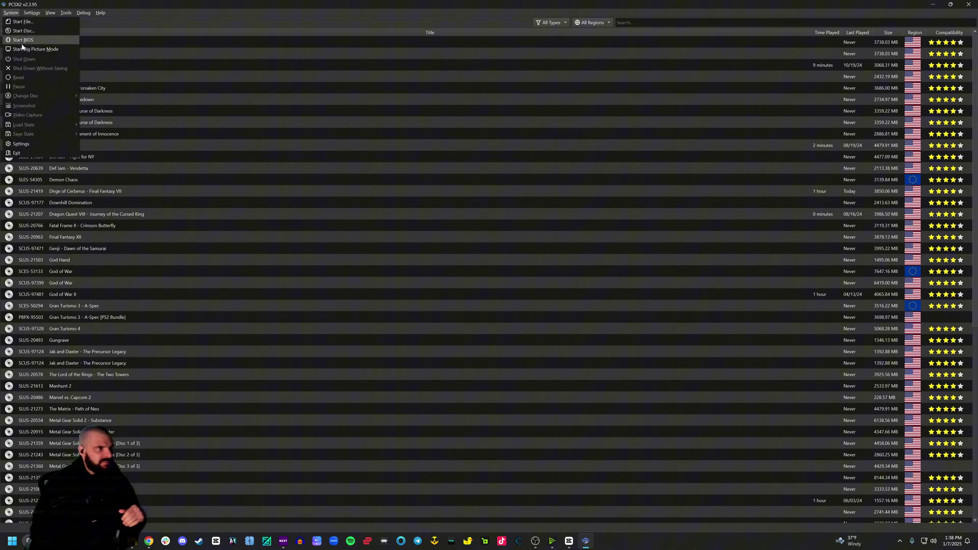
pyautogui.click(21, 146)
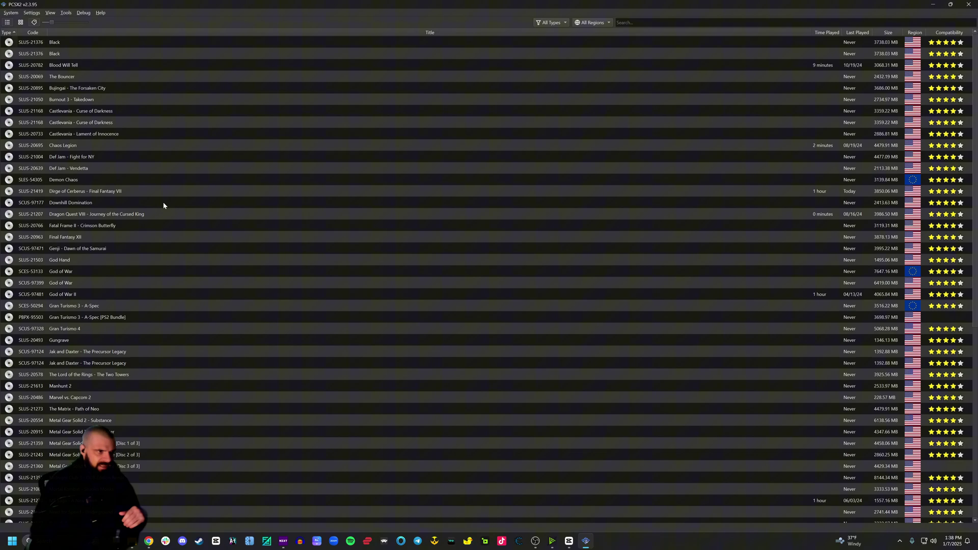
# Step: Start Dirge of Cerberus - Final Fantasy VII from its resume save state
pyautogui.doubleClick(180, 193)
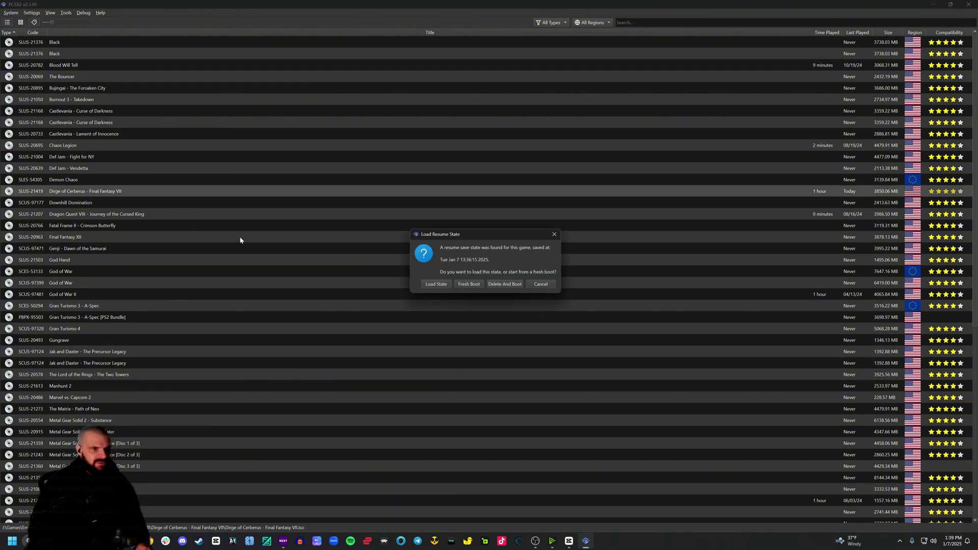
pyautogui.click(436, 287)
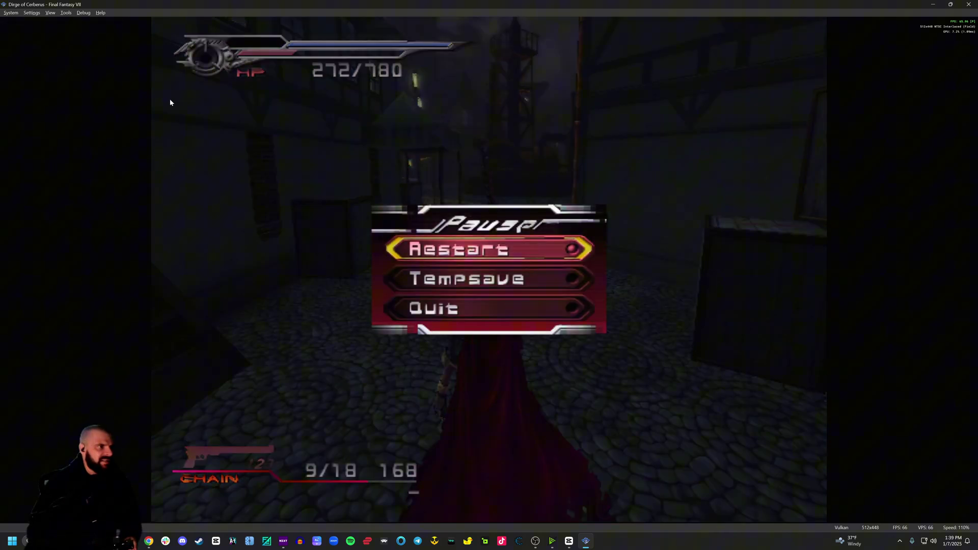
# Step: Set the EE Cycle Rate to 300% (Overclock) in the emulation settings
pyautogui.click(32, 13)
pyautogui.click(44, 59)
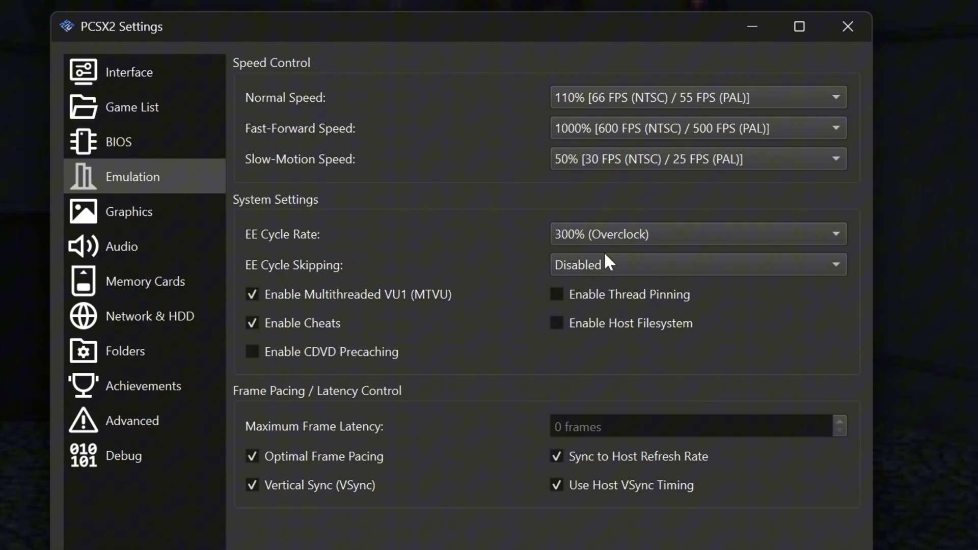
pyautogui.click(626, 241)
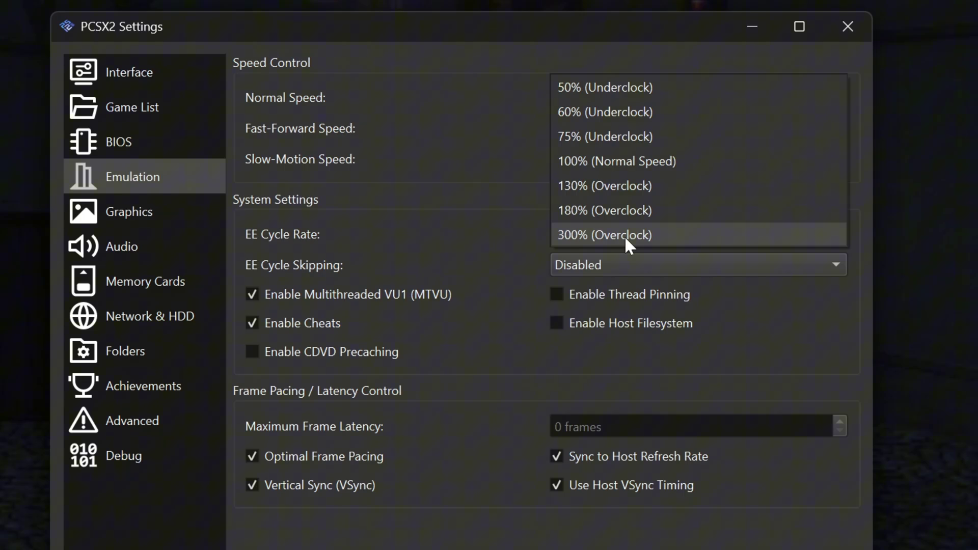
pyautogui.click(625, 236)
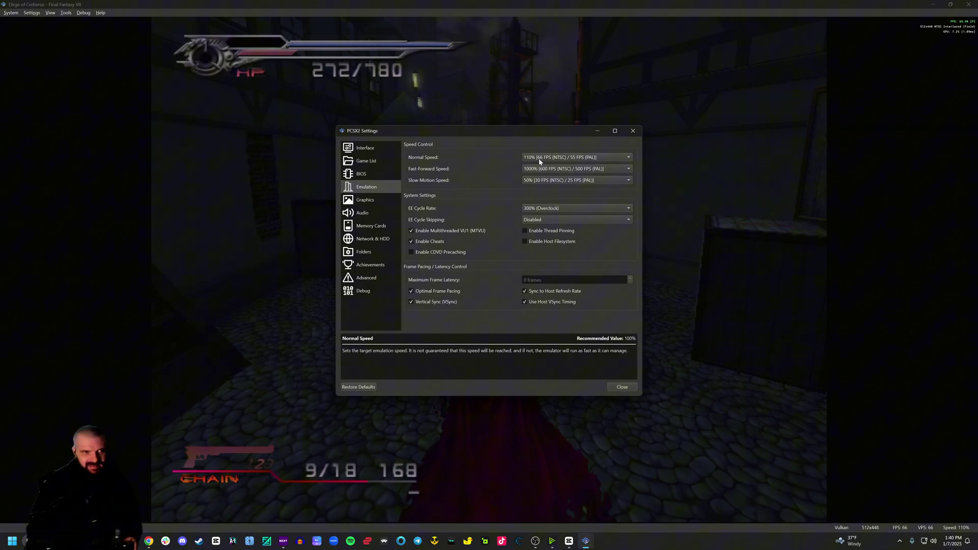
# Step: Examine the Blending Accuracy options in the graphics rendering settings
pyautogui.click(366, 200)
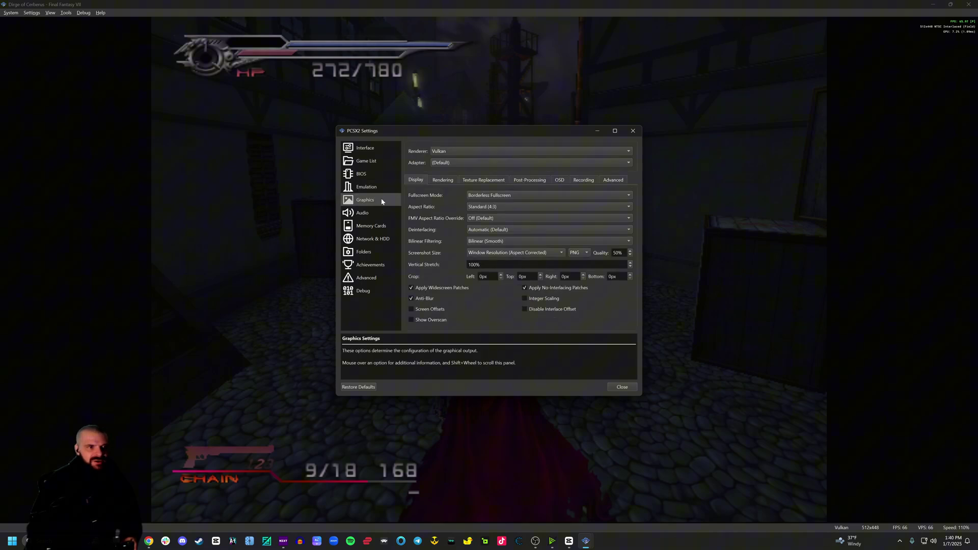
pyautogui.click(438, 182)
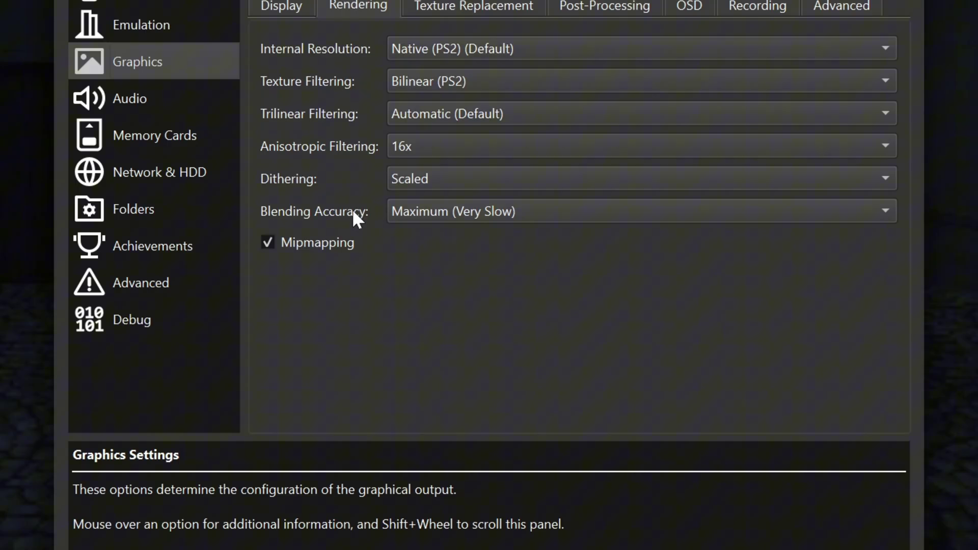
pyautogui.click(471, 254)
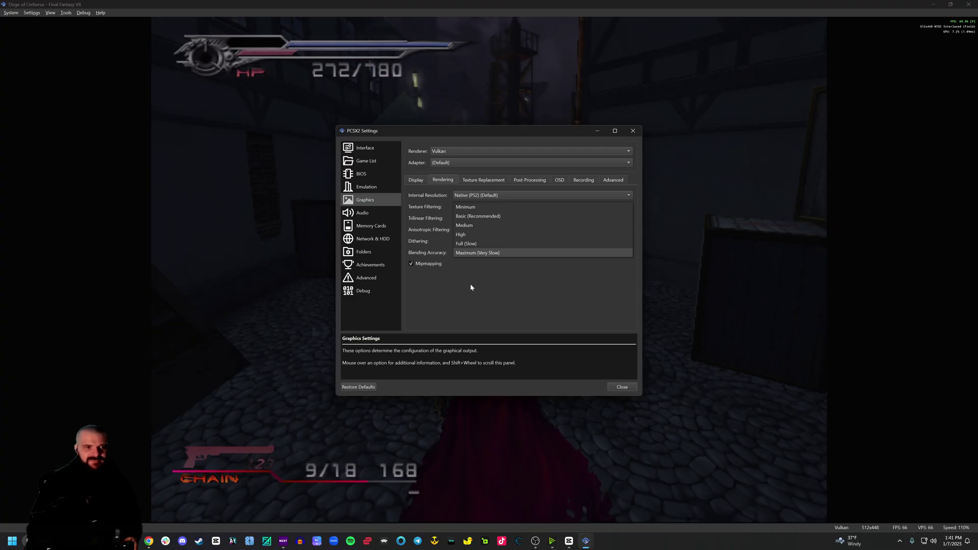
pyautogui.click(471, 288)
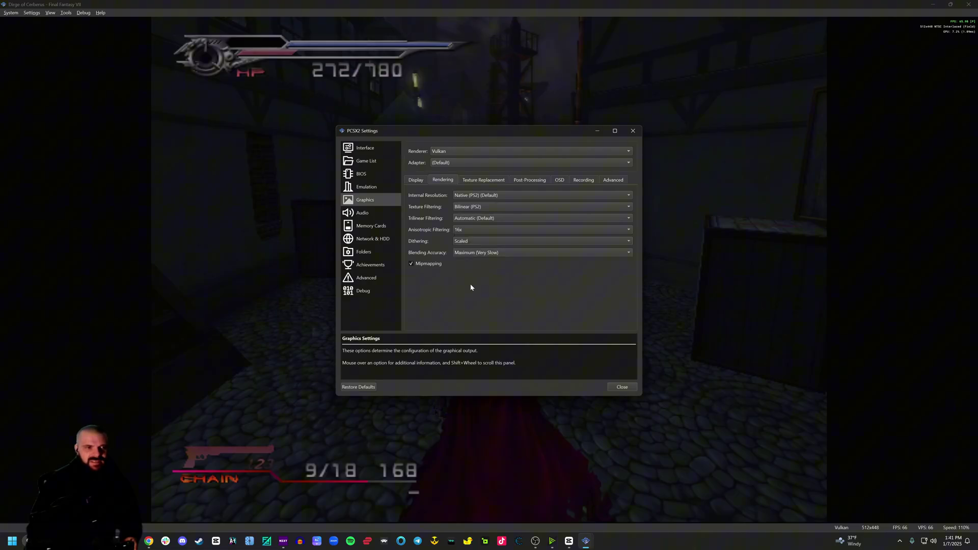
pyautogui.click(477, 254)
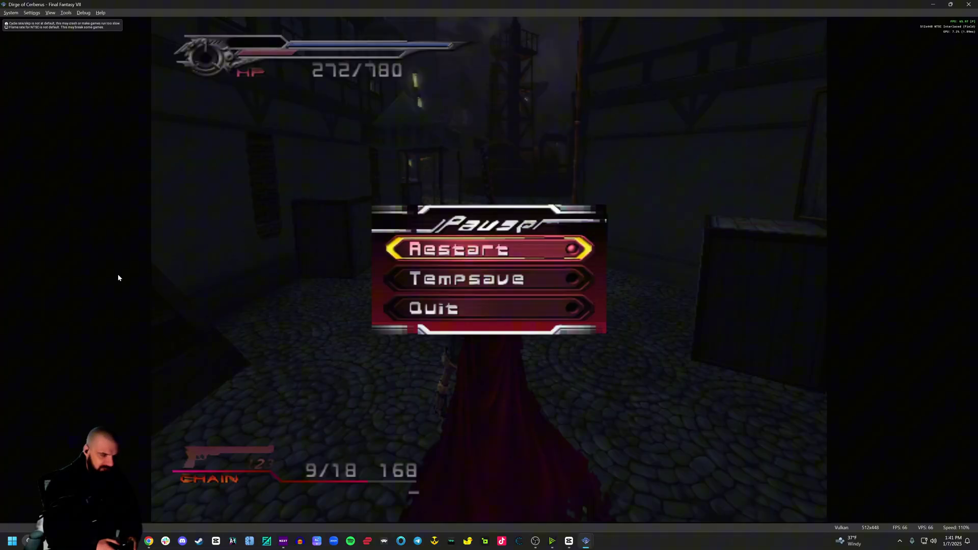
# Step: Resume the paused game and open the Controller Setup page of its in-game Config menu
pyautogui.press('Escape')
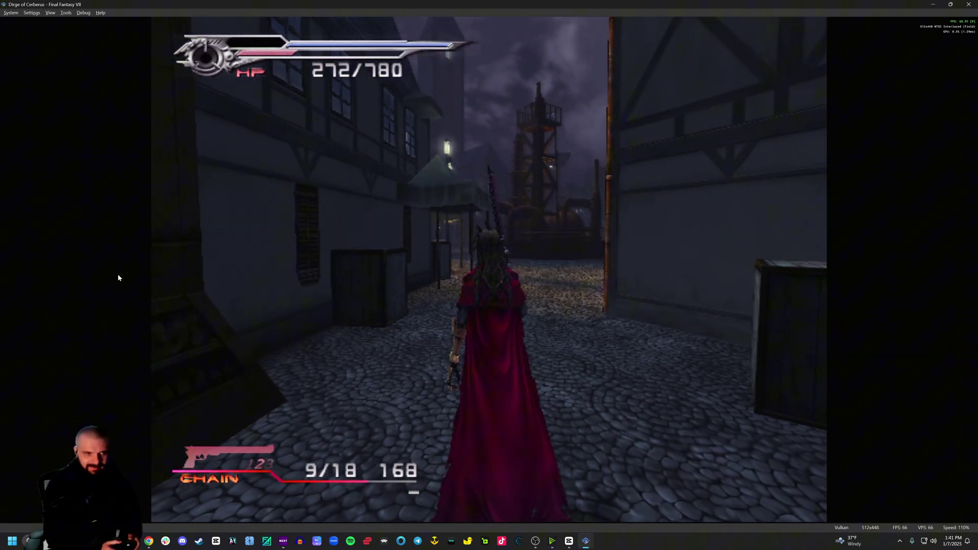
pyautogui.press('i')
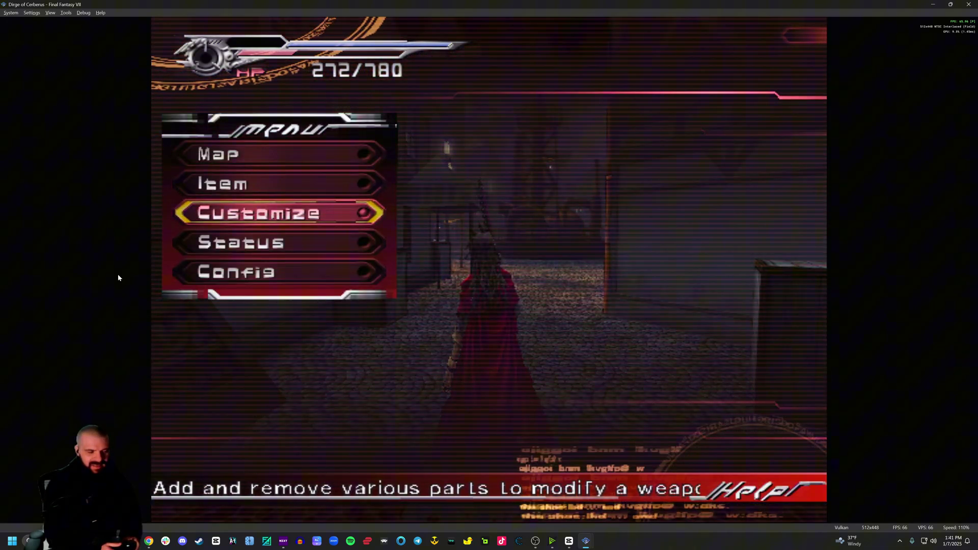
pyautogui.press('Down')
pyautogui.press('Down')
pyautogui.press('Return')
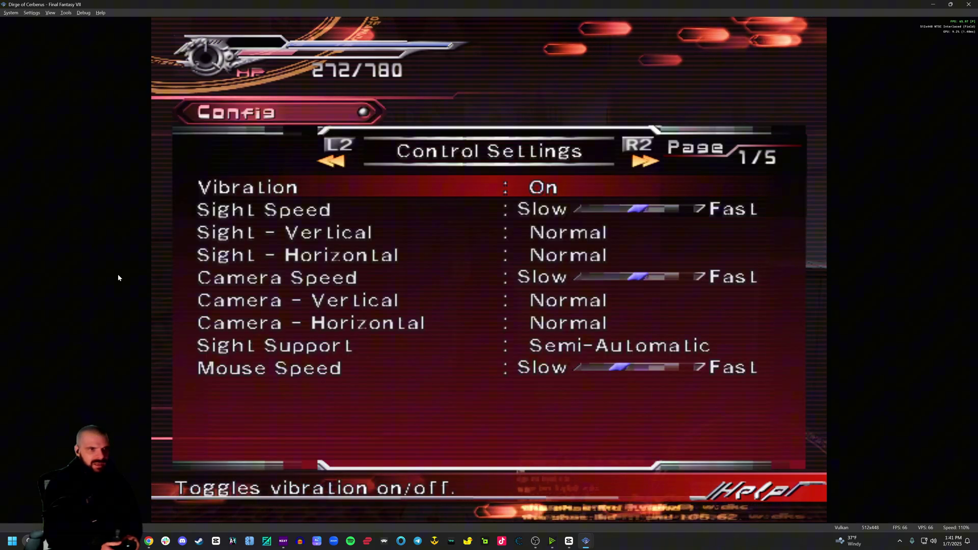
pyautogui.press('3')
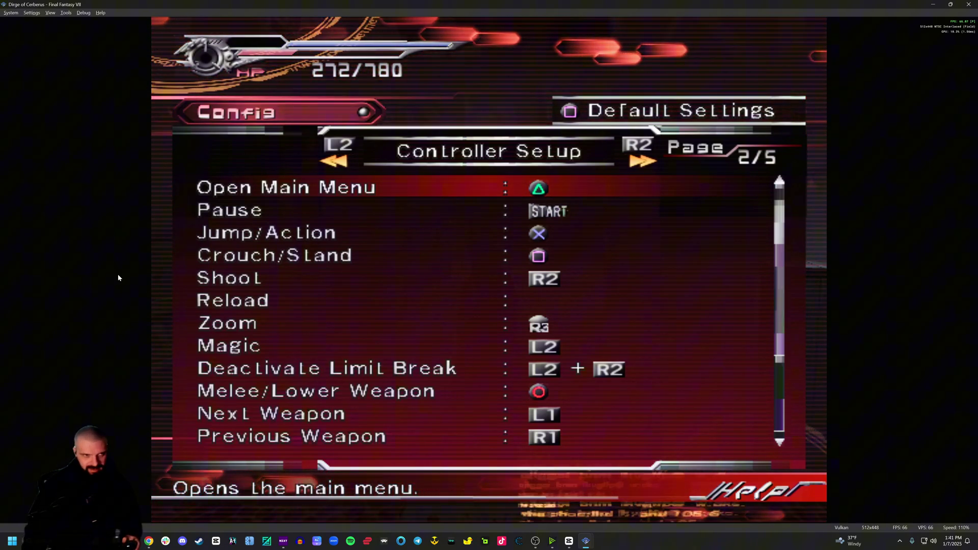
# Step: Review the button assignments on the Controller Setup page from Pause down to Use Shortcut Item, and leave the configuration
pyautogui.press('Down')
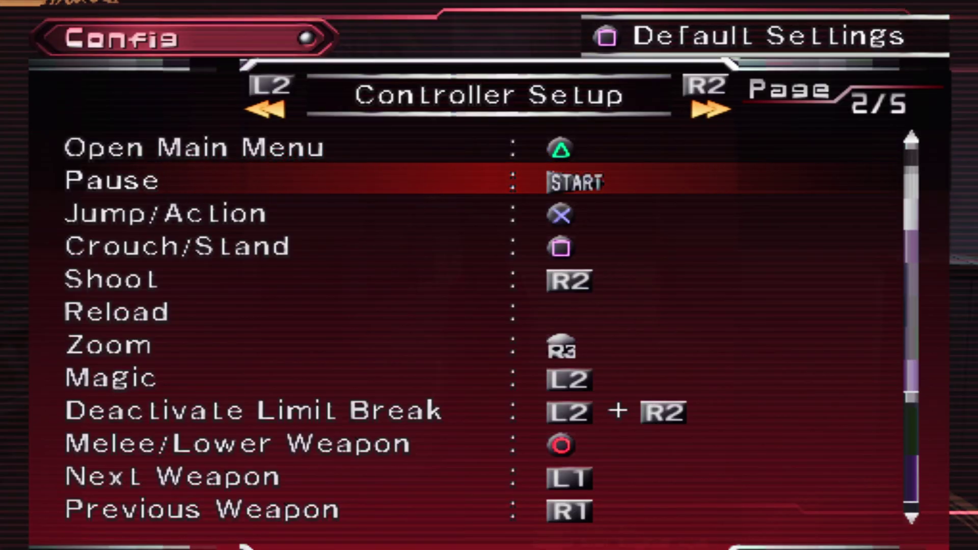
pyautogui.press('Down')
pyautogui.press('Down')
pyautogui.press('Down')
pyautogui.press('Down')
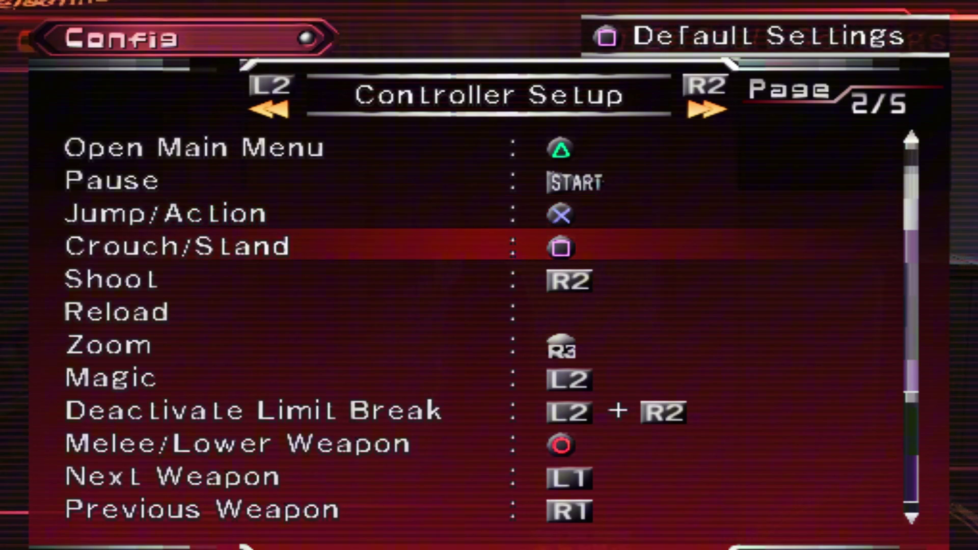
pyautogui.press('Down')
pyautogui.press('Down')
pyautogui.press('Down')
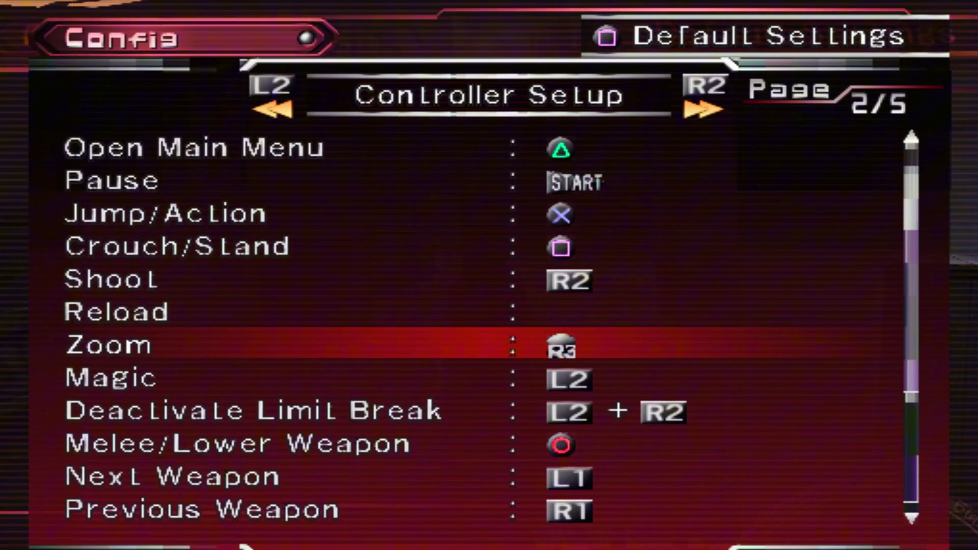
pyautogui.press('Down')
pyautogui.press('Down')
pyautogui.press('Down')
pyautogui.press('Down')
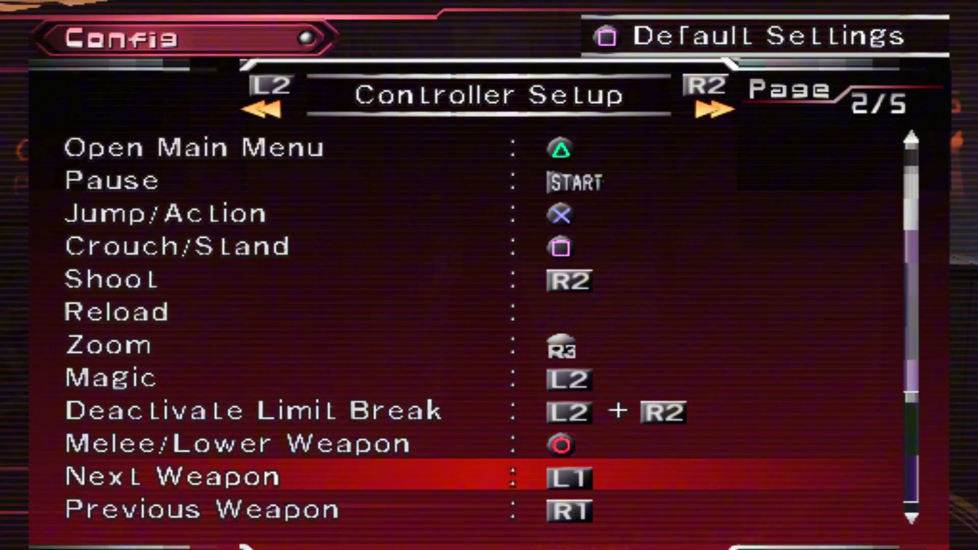
pyautogui.press('Down')
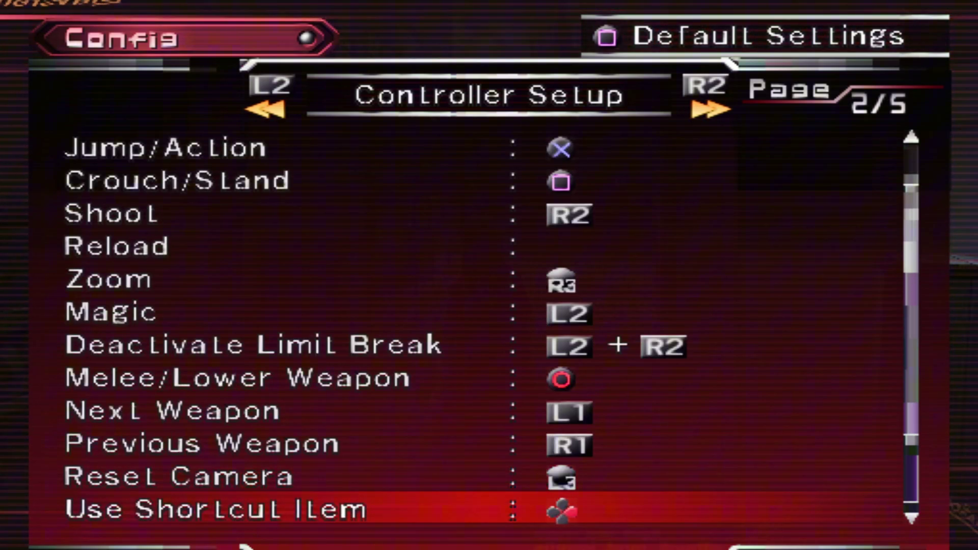
pyautogui.press('Down')
pyautogui.press('Down')
pyautogui.press('Escape')
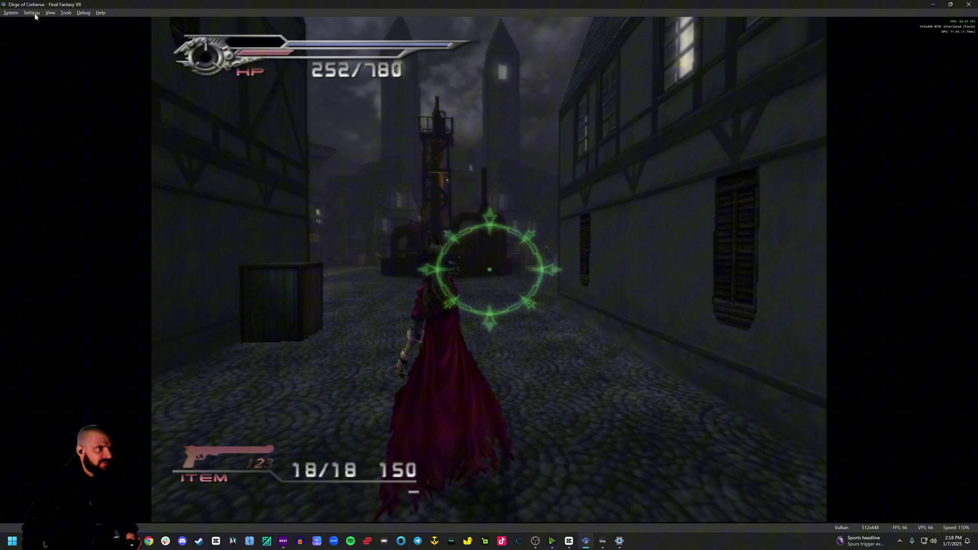
# Step: Set the internal resolution to 12x Native (~4320px/8K UHD) in the graphics rendering settings and reload the saved game state
pyautogui.click(32, 12)
pyautogui.click(42, 68)
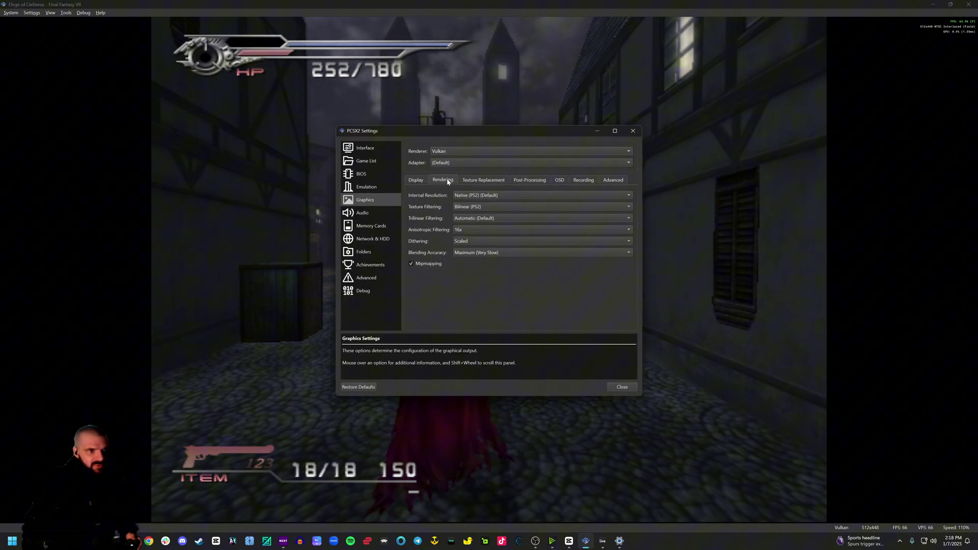
pyautogui.click(467, 197)
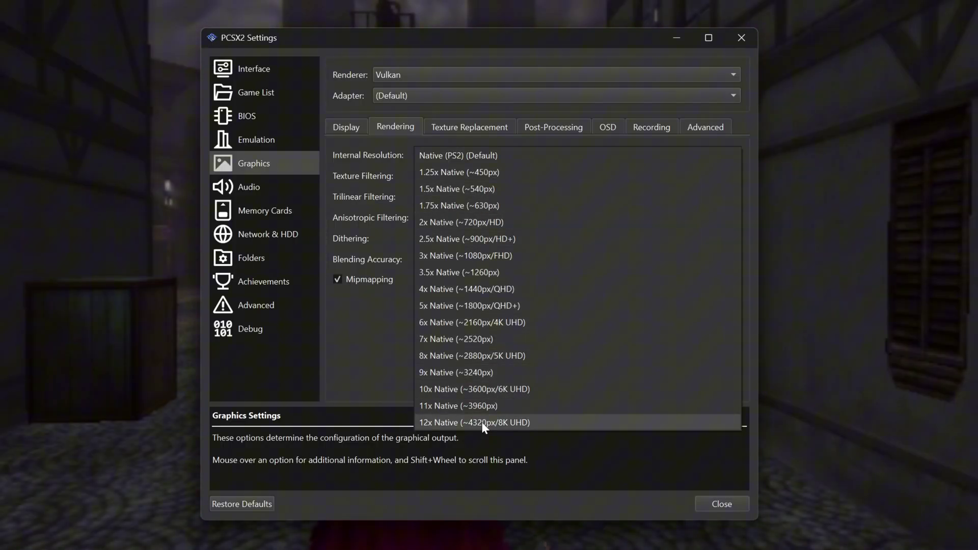
pyautogui.click(481, 423)
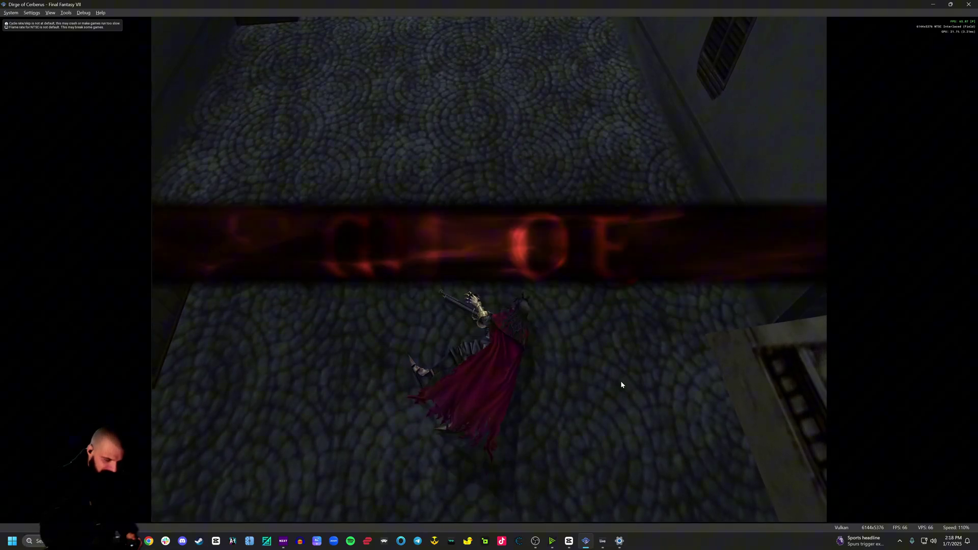
pyautogui.press('F3')
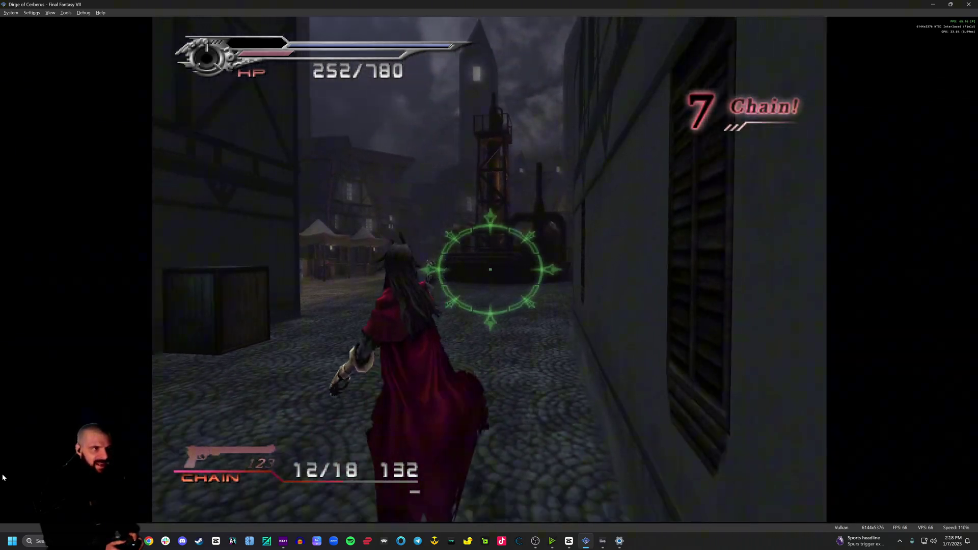
# Step: Set the display aspect ratio to Fit to Window / Fullscreen in the graphics settings
pyautogui.click(32, 13)
pyautogui.click(41, 68)
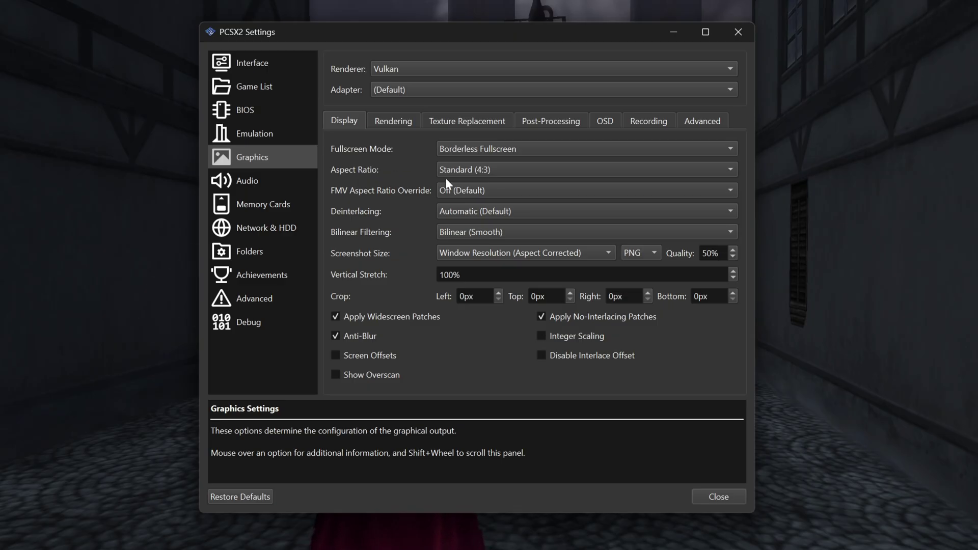
pyautogui.click(476, 208)
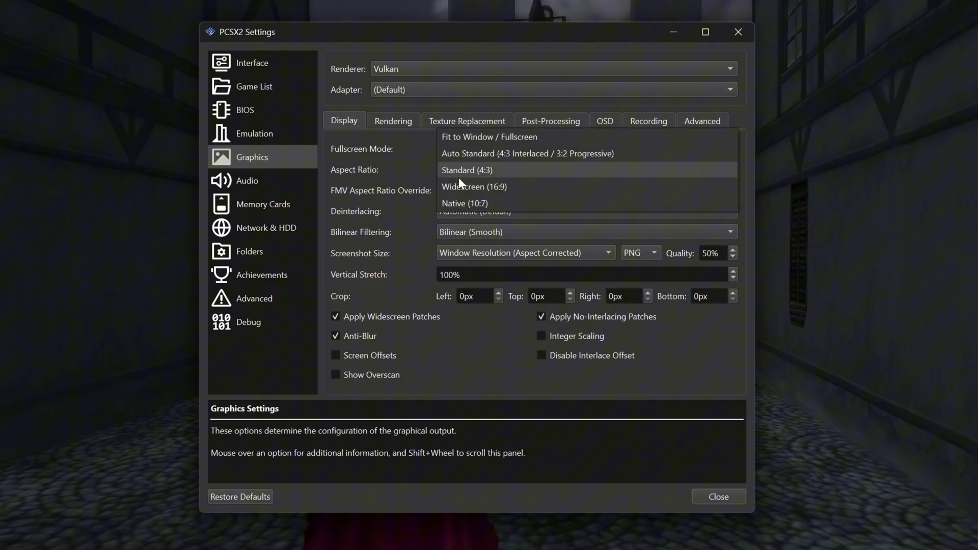
pyautogui.click(470, 142)
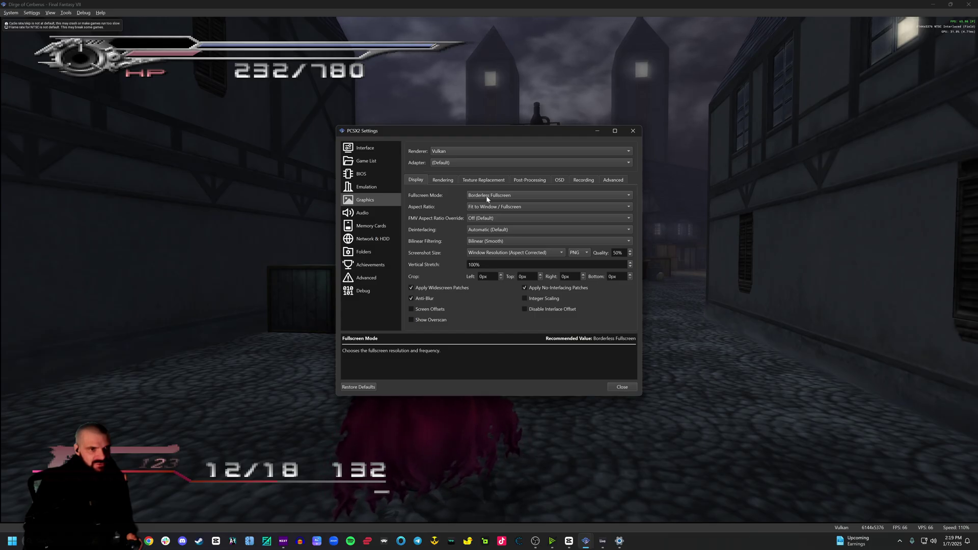
# Step: Turn Apply Widescreen Patches off and on again to compare the game picture, and close the settings
pyautogui.click(411, 288)
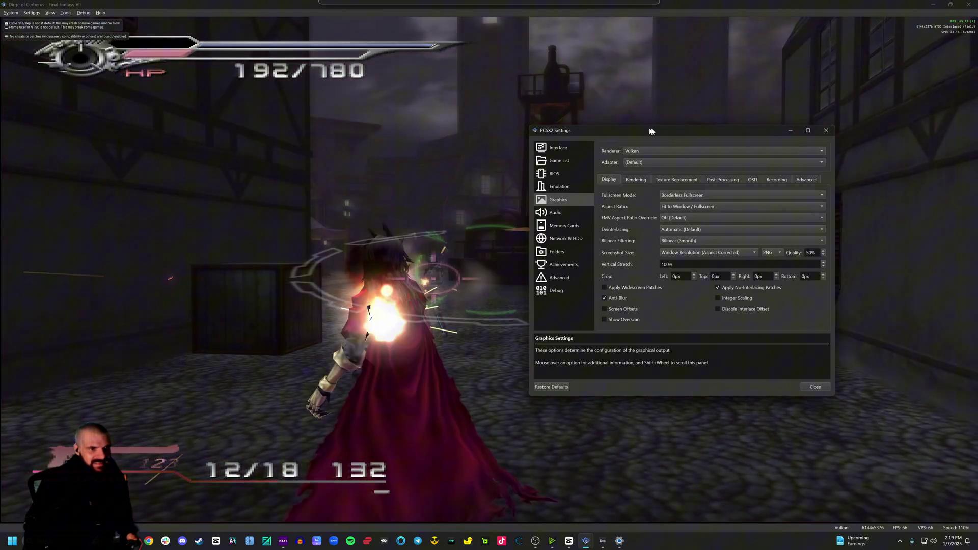
pyautogui.click(683, 285)
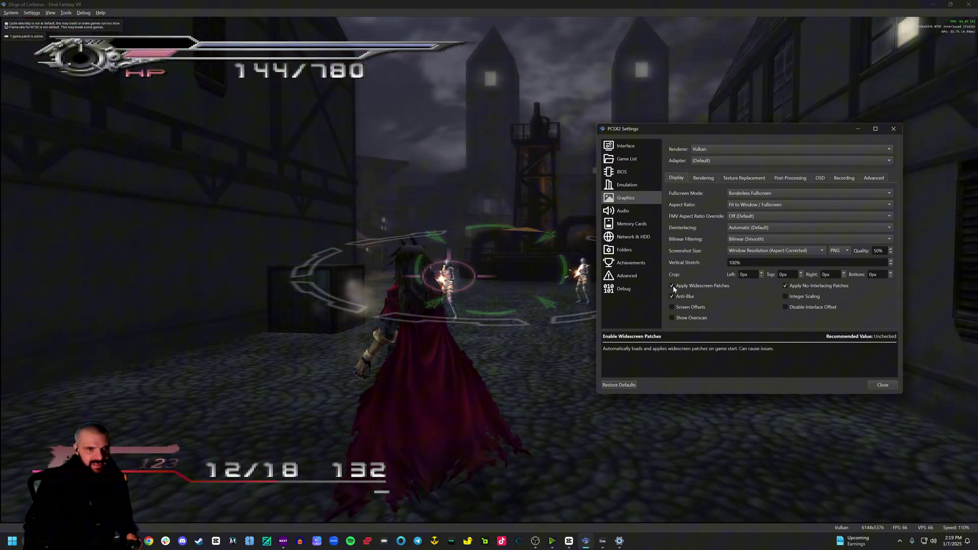
pyautogui.click(893, 130)
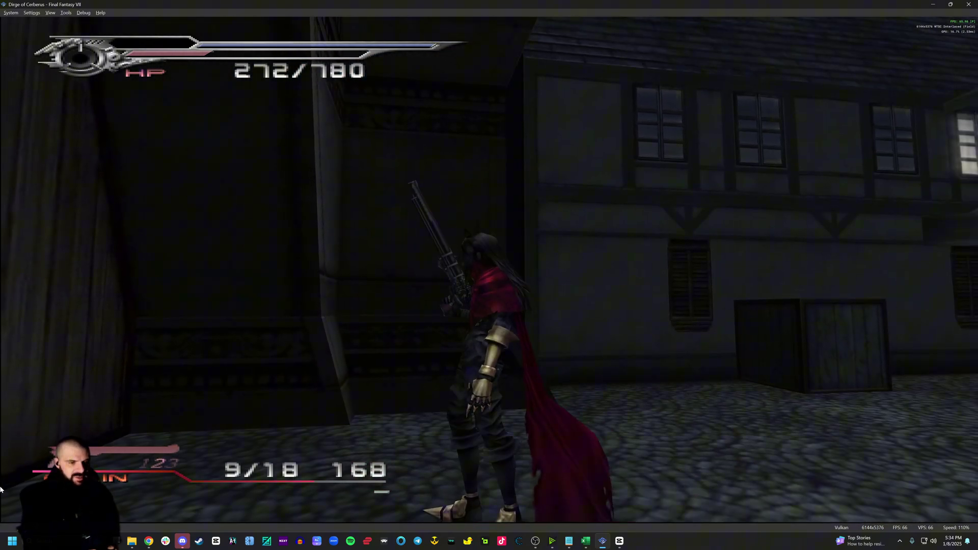
# Step: Switch to the browser and examine the Dirge of Cerberus HD texture pack page, its download and installation section, and its Ko-fi page
pyautogui.click(155, 543)
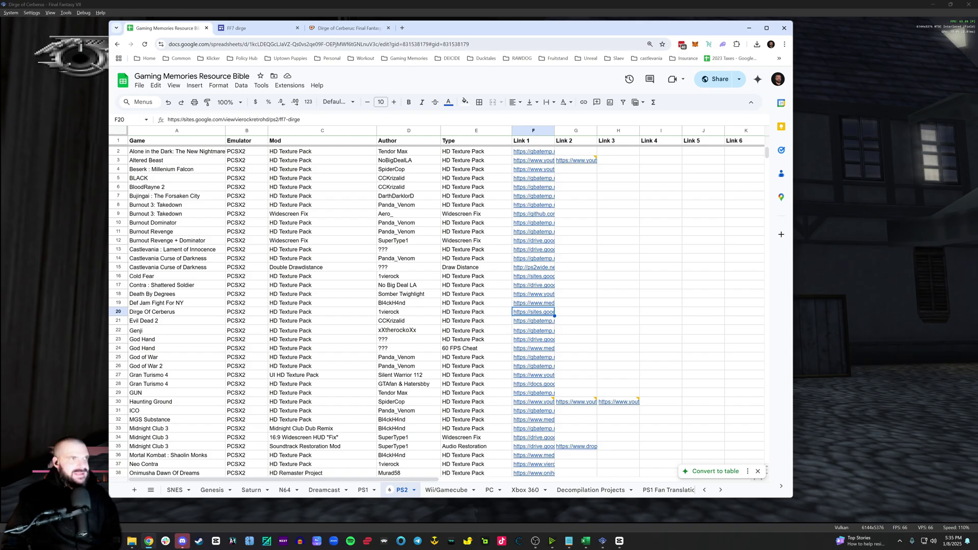
pyautogui.click(266, 31)
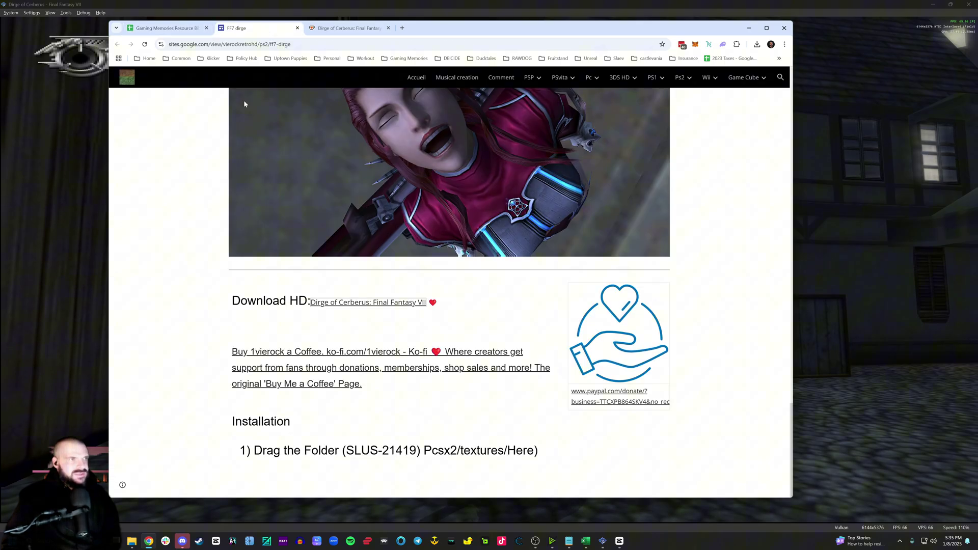
pyautogui.scroll(10, 244, 104)
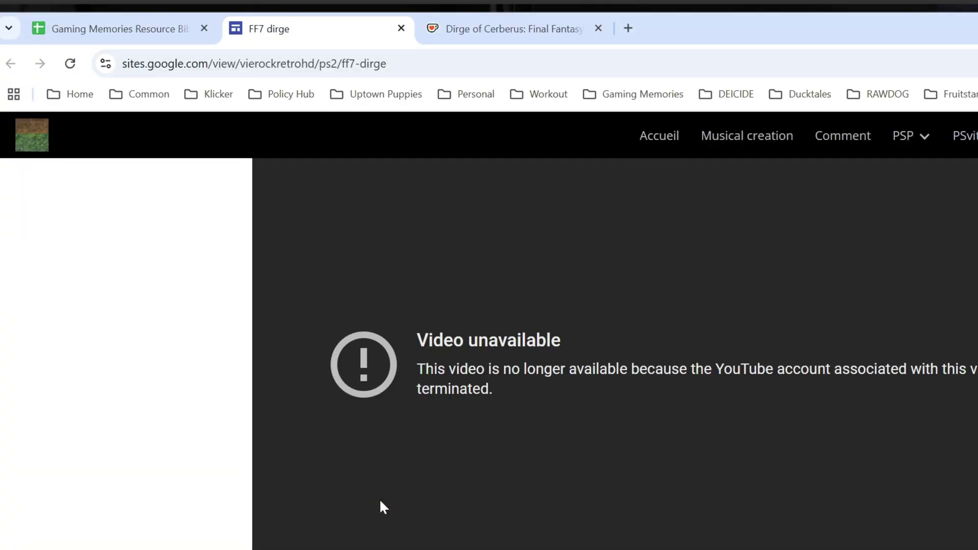
pyautogui.scroll(5, 289, 252)
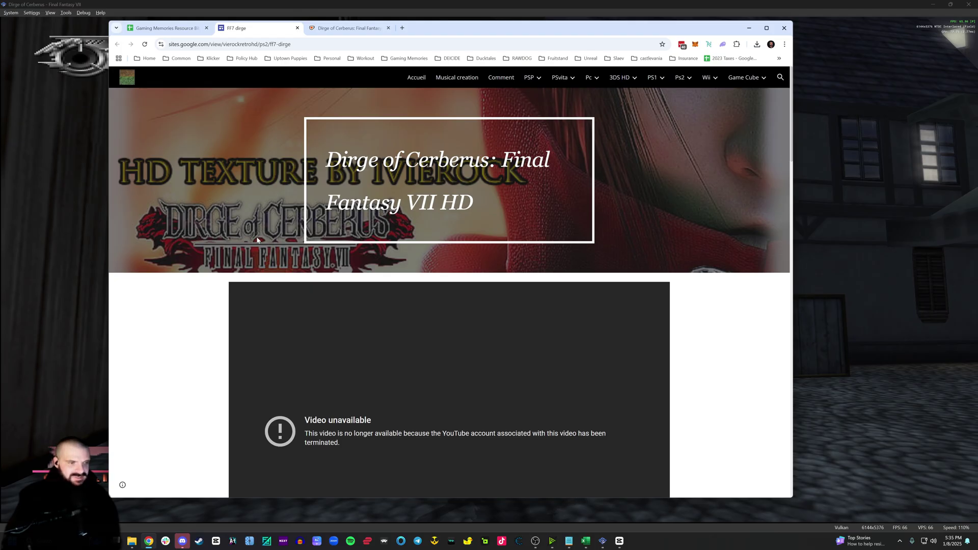
pyautogui.scroll(-3, 256, 238)
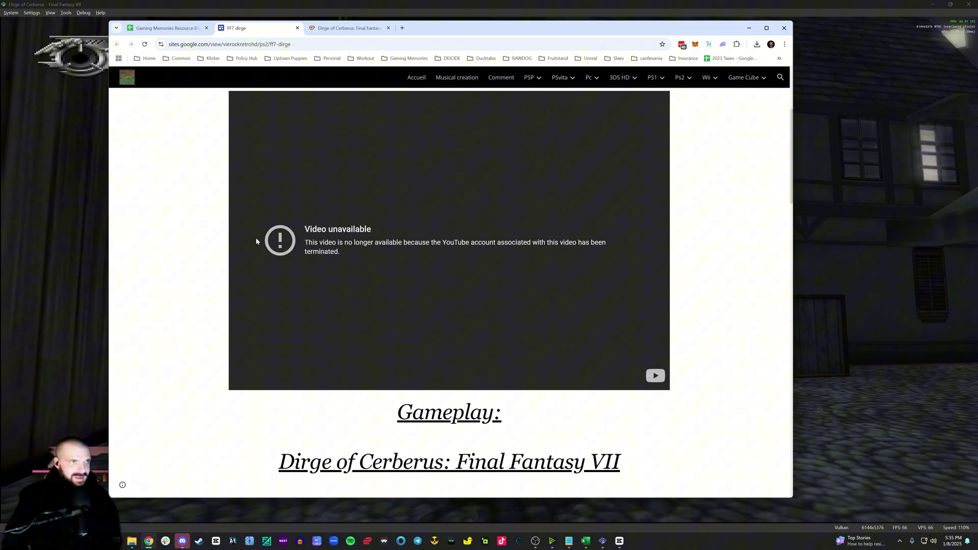
pyautogui.click(358, 29)
pyautogui.click(275, 29)
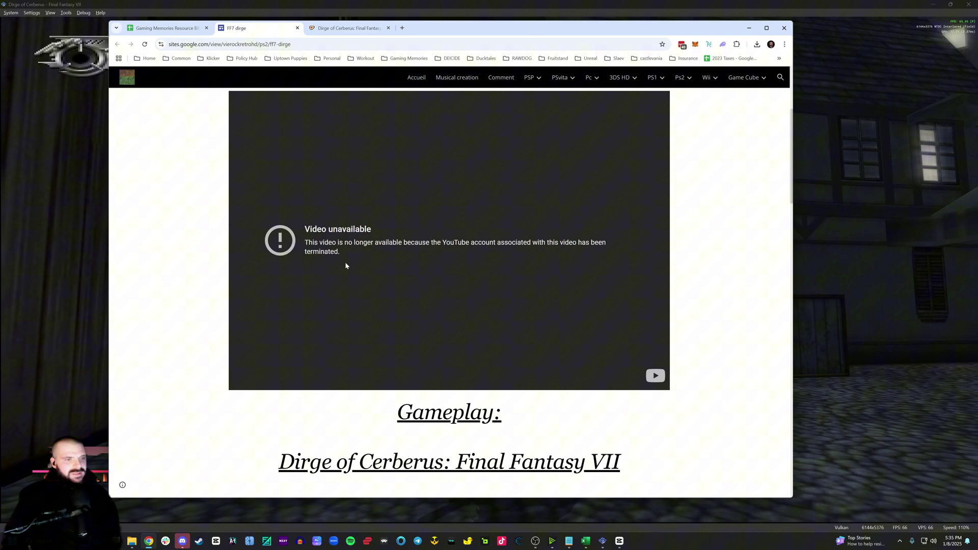
pyautogui.scroll(-15, 345, 262)
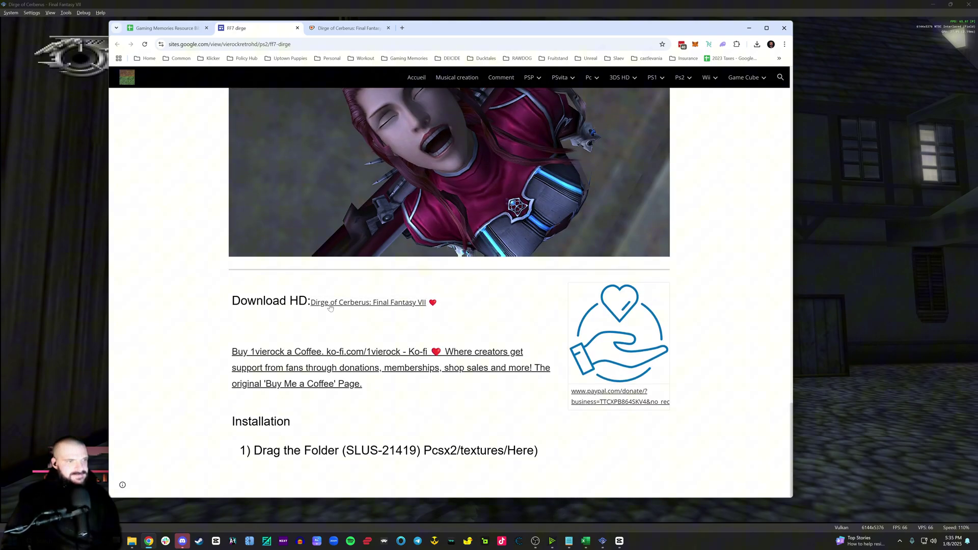
pyautogui.click(345, 29)
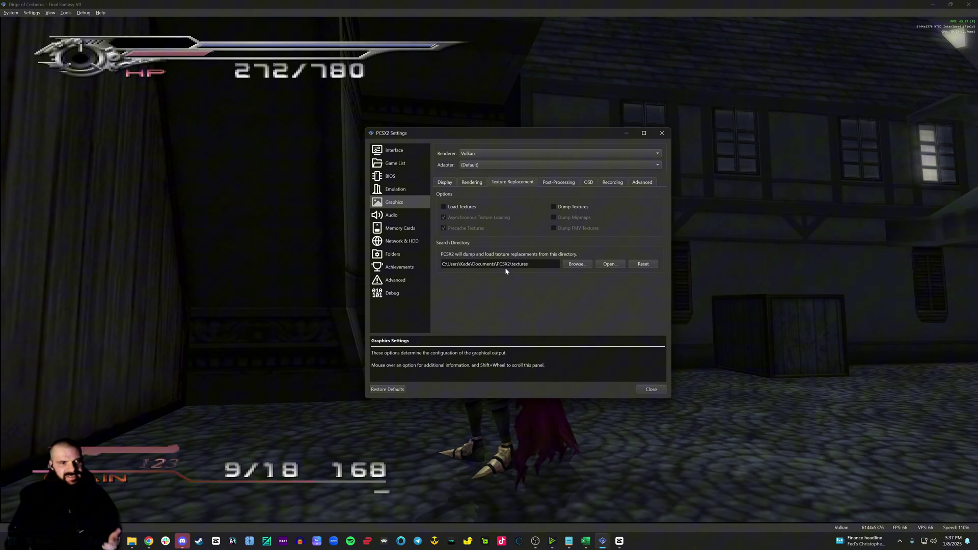
# Step: Minimize the emulator windows, switch to File Explorer and open the textures folder inside Documents\PCSX2
pyautogui.click(623, 135)
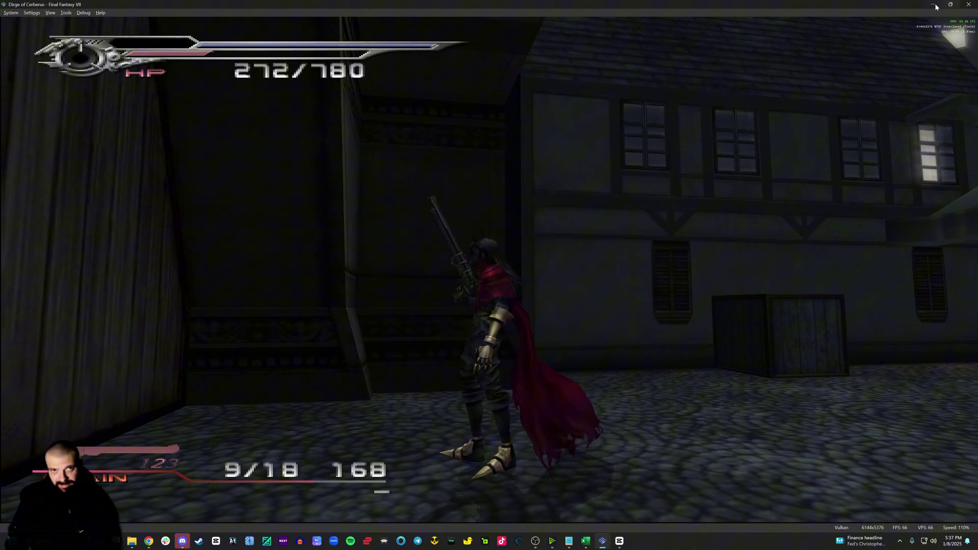
pyautogui.click(934, 5)
pyautogui.rightClick(131, 542)
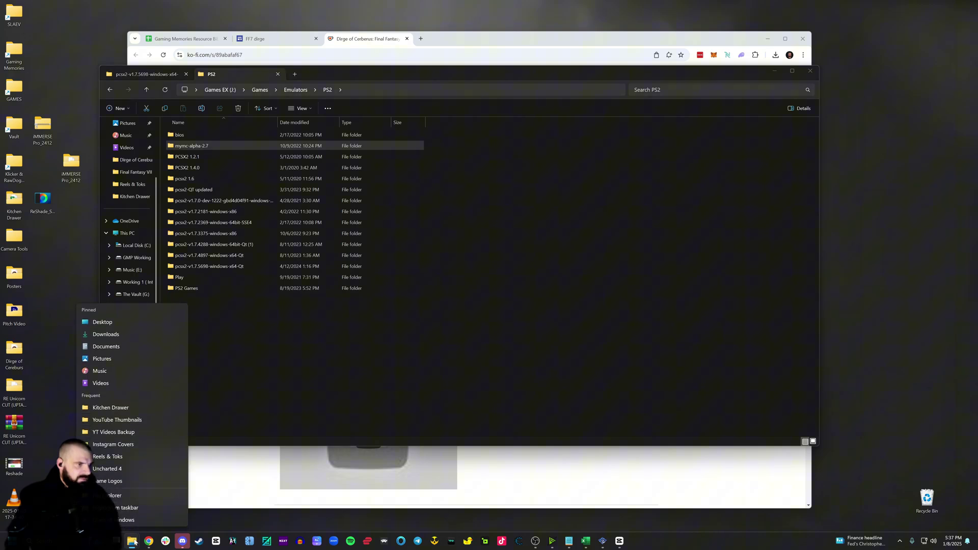
pyautogui.click(105, 343)
pyautogui.doubleClick(218, 320)
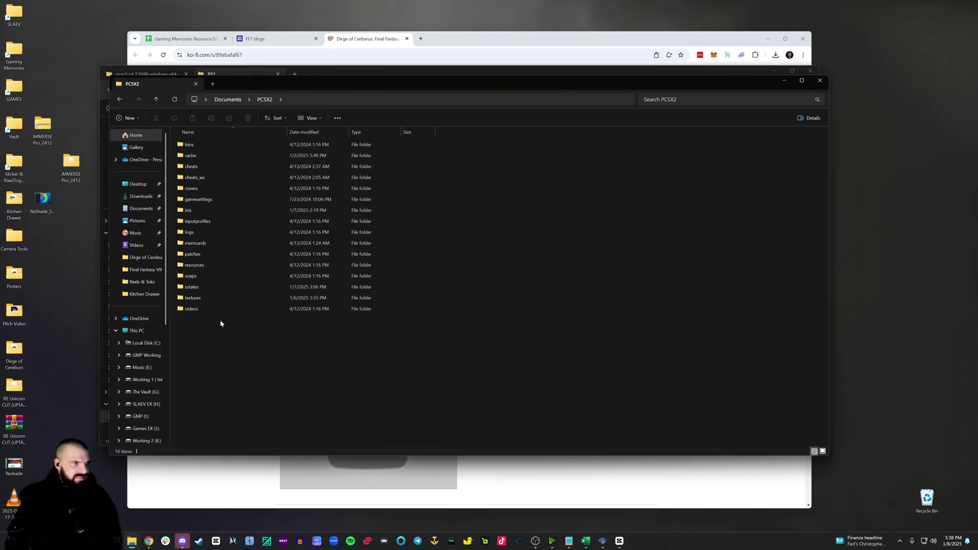
pyautogui.doubleClick(206, 296)
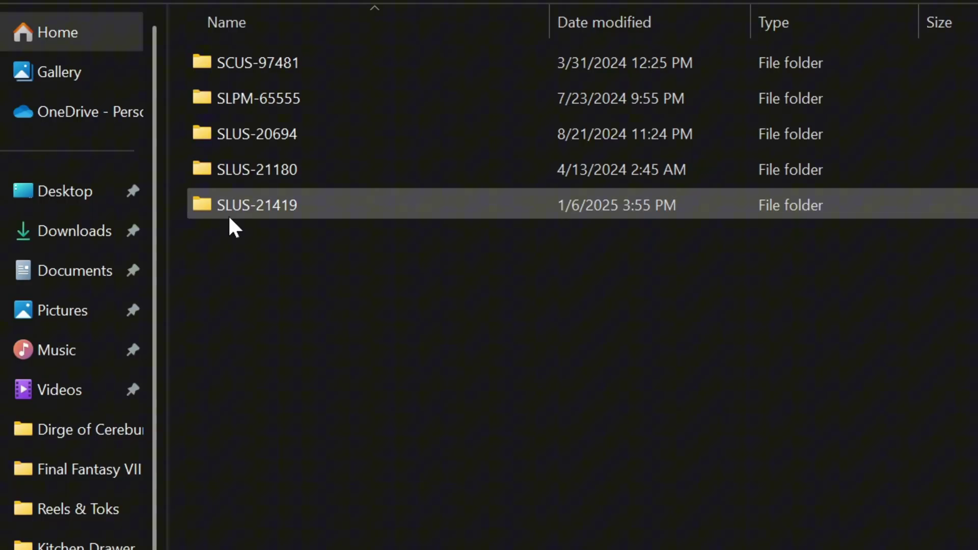
# Step: Inspect the contents of the SLUS-21419 texture folder and return to the textures folder
pyautogui.moveTo(228, 218)
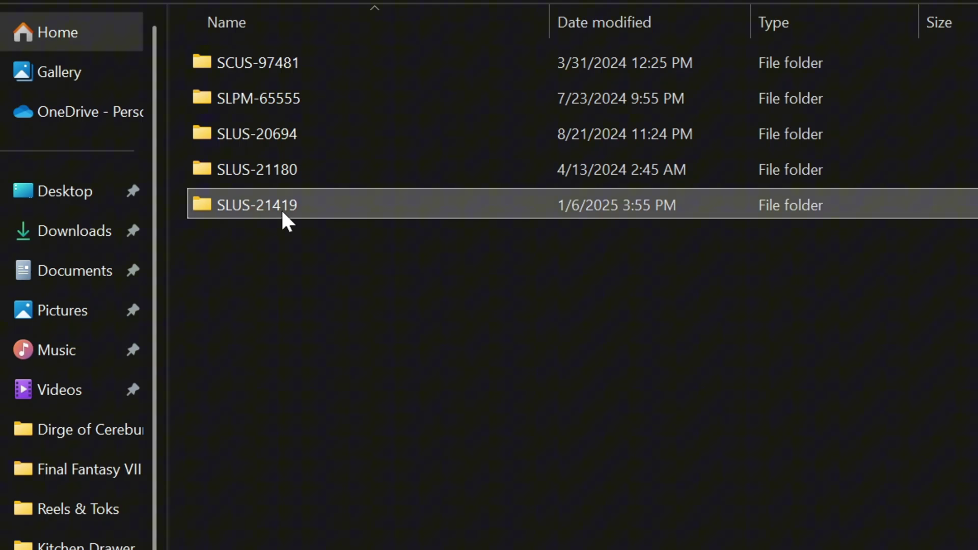
pyautogui.doubleClick(280, 209)
pyautogui.click(170, 109)
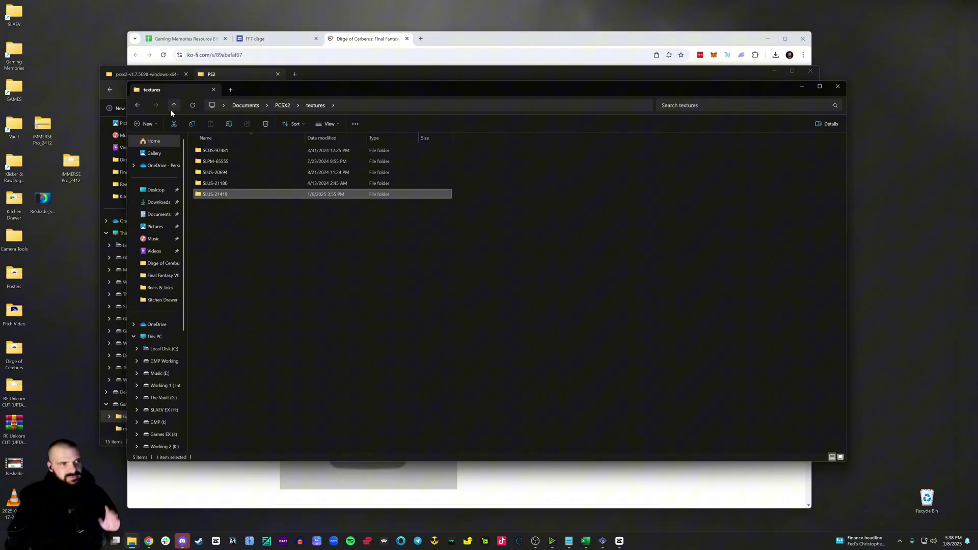
pyautogui.doubleClick(223, 197)
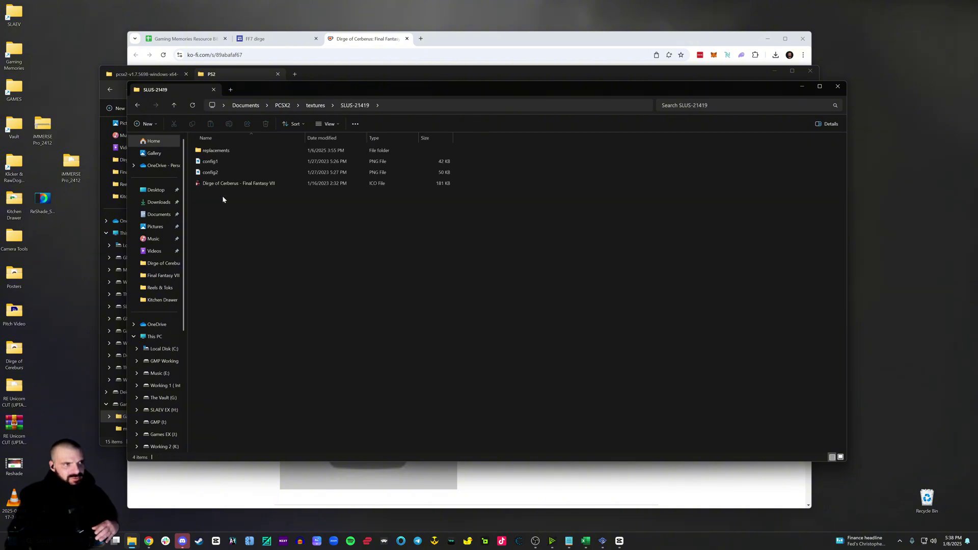
pyautogui.click(175, 108)
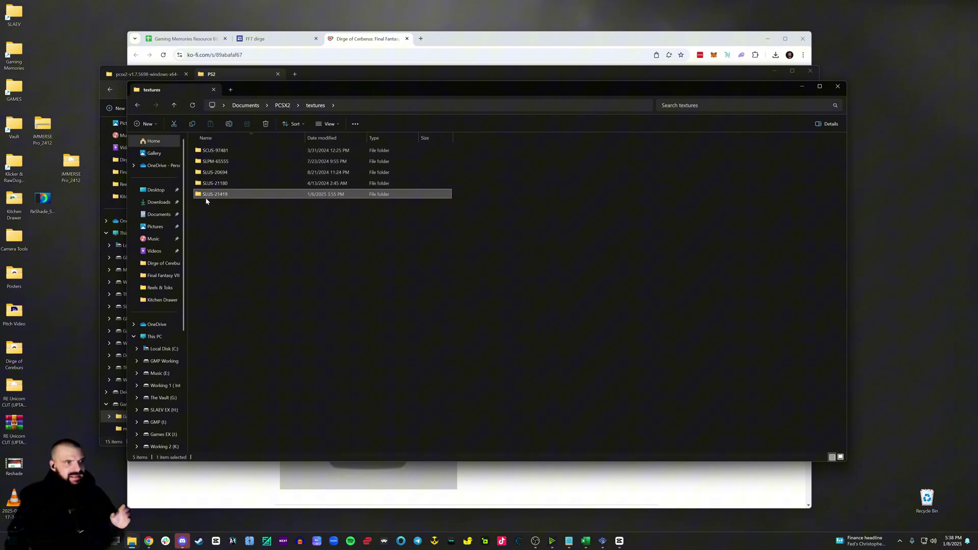
pyautogui.moveTo(216, 196)
# Step: Switch back to PCSX2 and check the game's serial in its Game Properties summary
pyautogui.moveTo(603, 541)
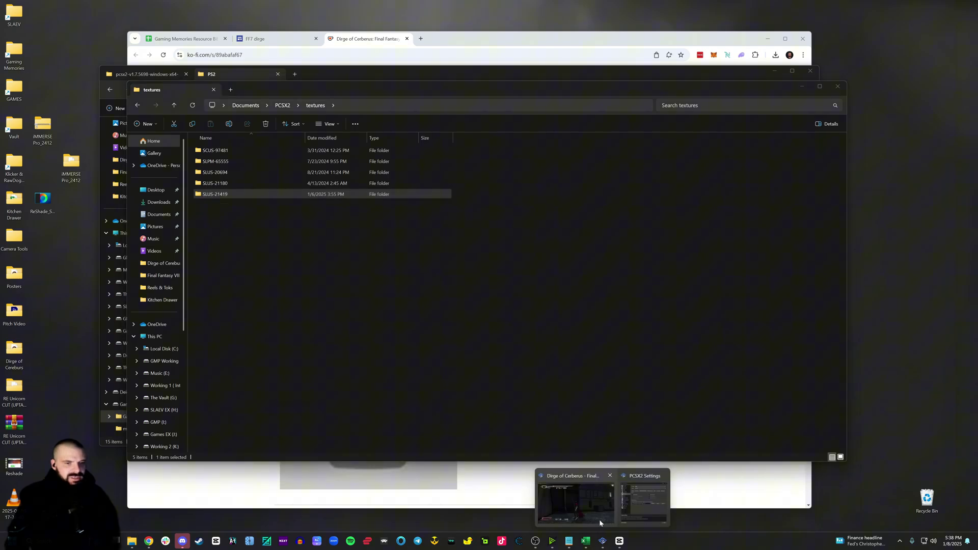
pyautogui.click(599, 518)
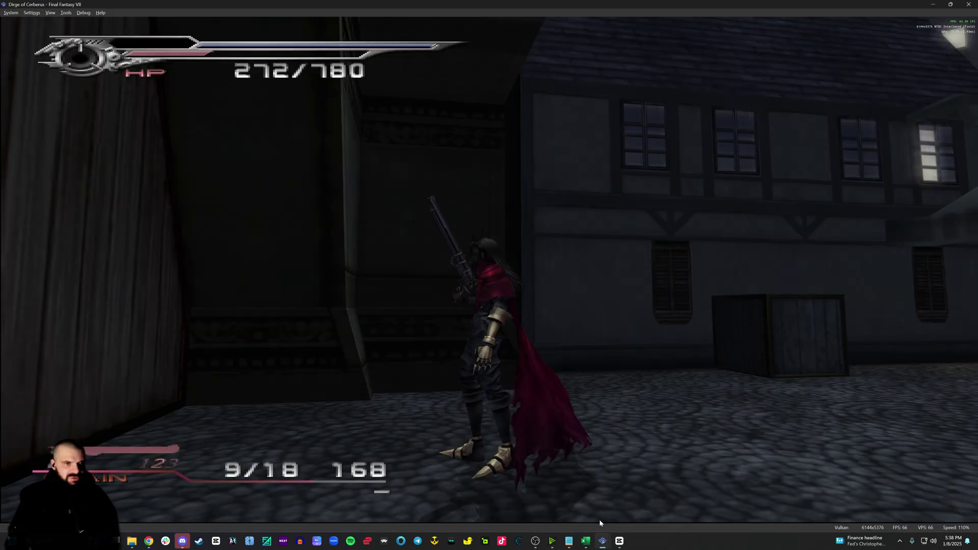
pyautogui.click(32, 12)
pyautogui.click(41, 24)
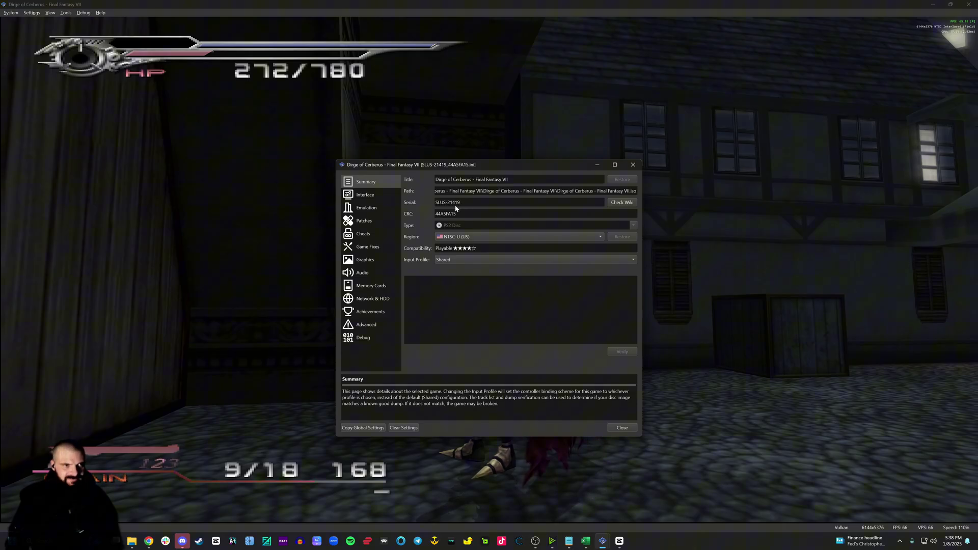
pyautogui.click(920, 7)
# Step: Enable Load Textures in the texture replacement options of the graphics settings and close the settings
pyautogui.click(31, 14)
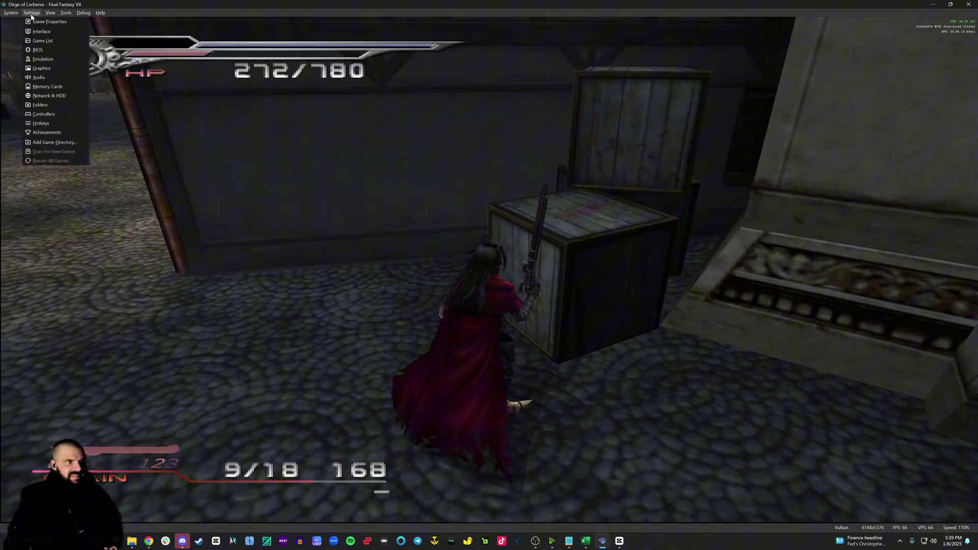
pyautogui.click(41, 68)
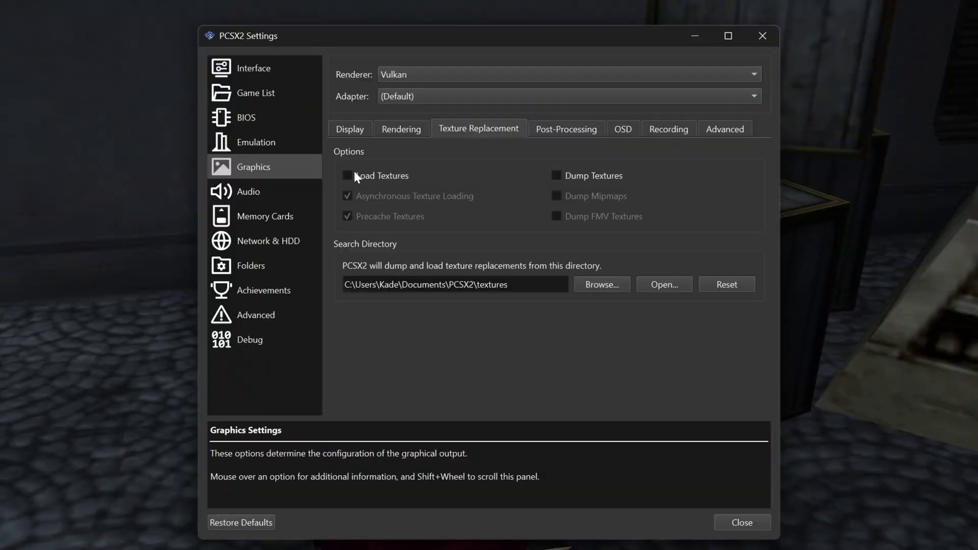
pyautogui.click(347, 175)
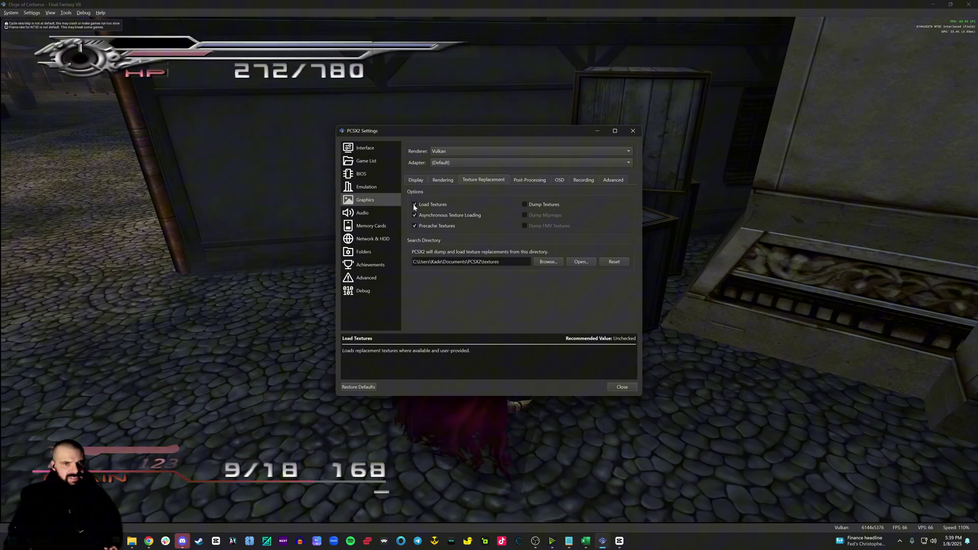
pyautogui.click(622, 387)
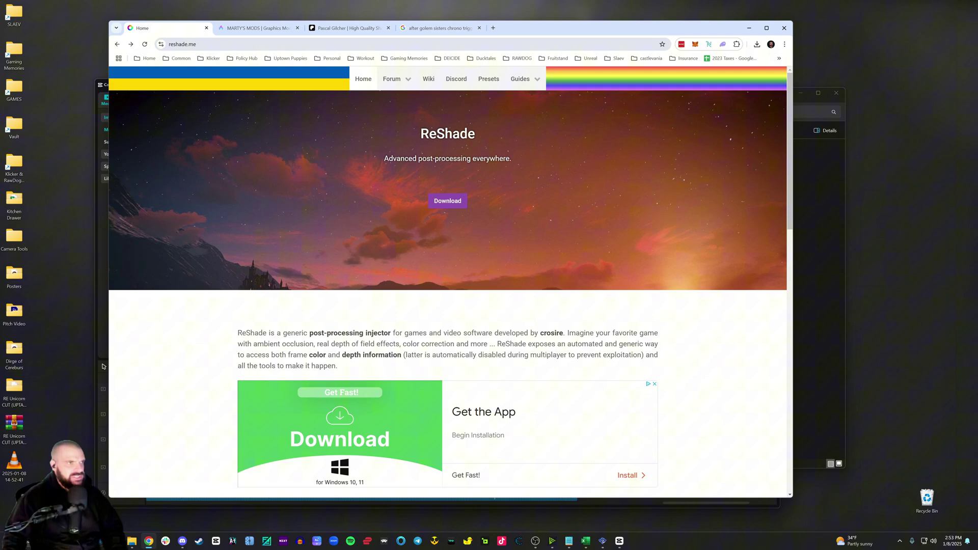
# Step: Download the standard ReShade 6.3.3 installer from the reshade.me website
pyautogui.click(433, 203)
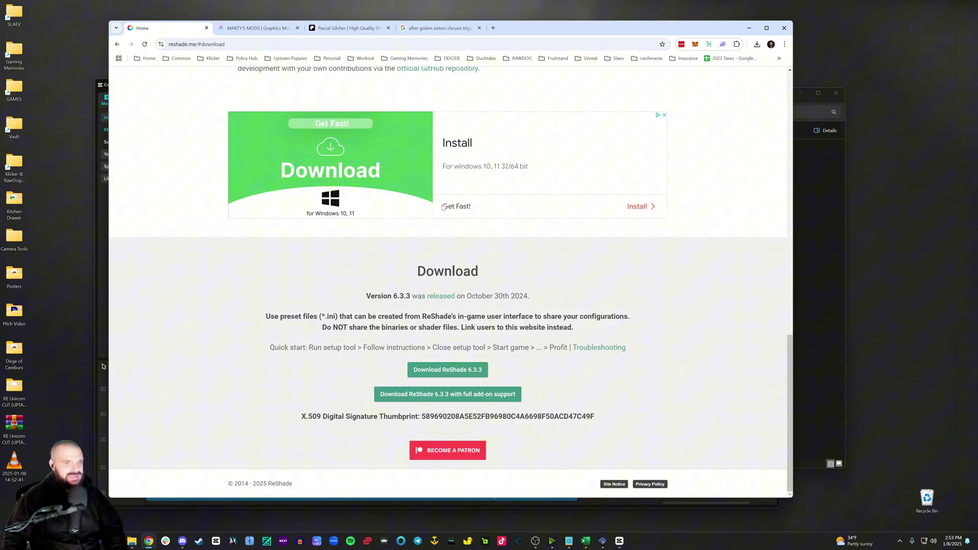
pyautogui.click(462, 373)
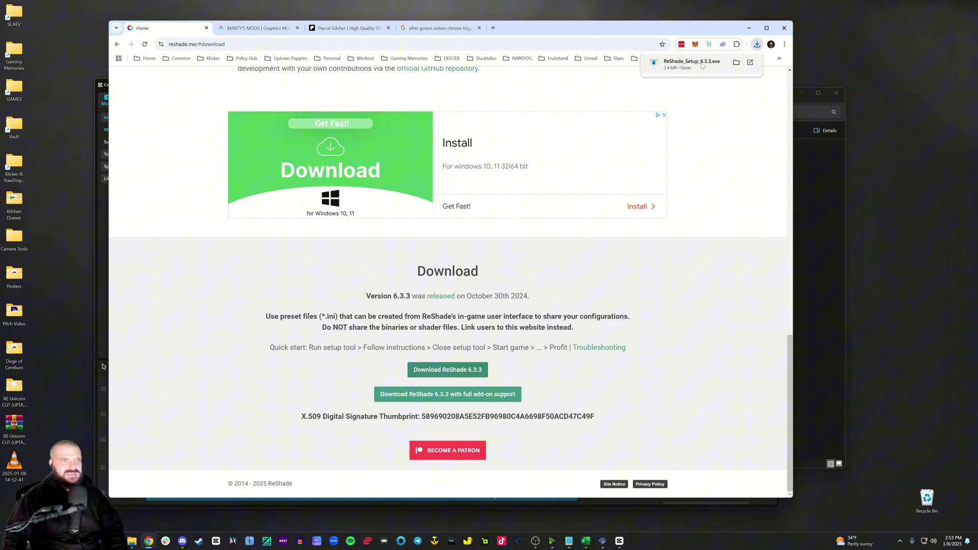
# Step: Put ReShade_Setup_6.3.3.exe on the desktop, run it and choose pcsx2-qt.exe in the pcsx2-v1.7.5698-windows-x64-Qt folder as the target application
pyautogui.moveTo(701, 65); pyautogui.dragTo(49, 203)
pyautogui.doubleClick(49, 202)
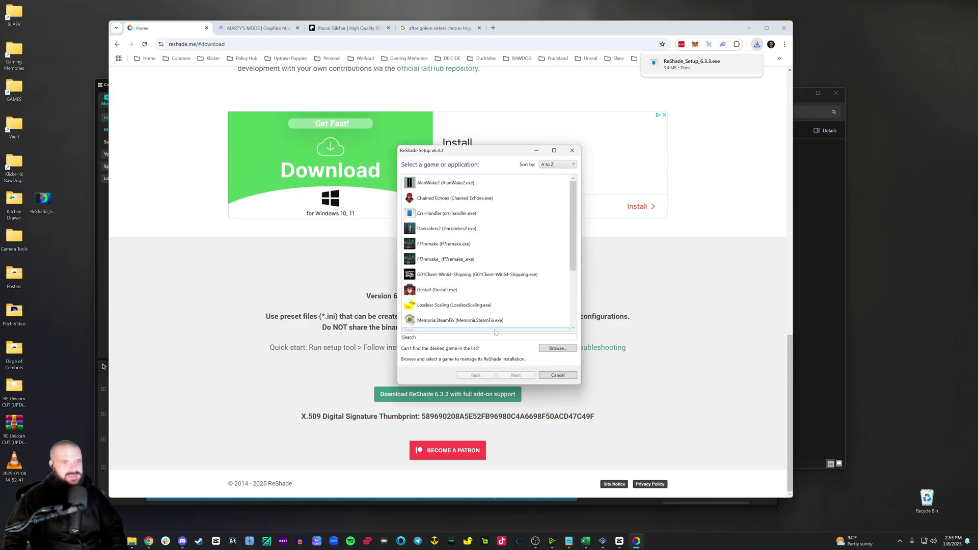
pyautogui.click(555, 346)
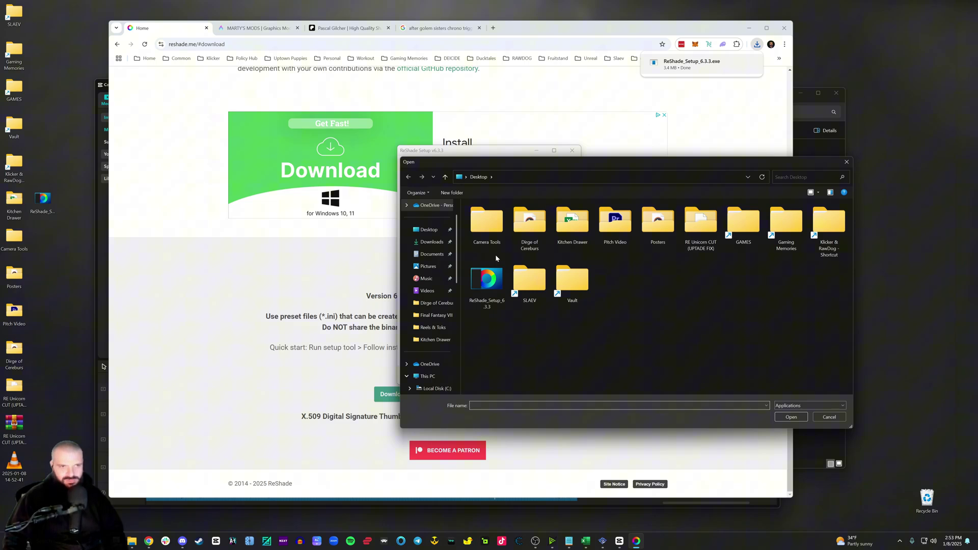
pyautogui.doubleClick(743, 224)
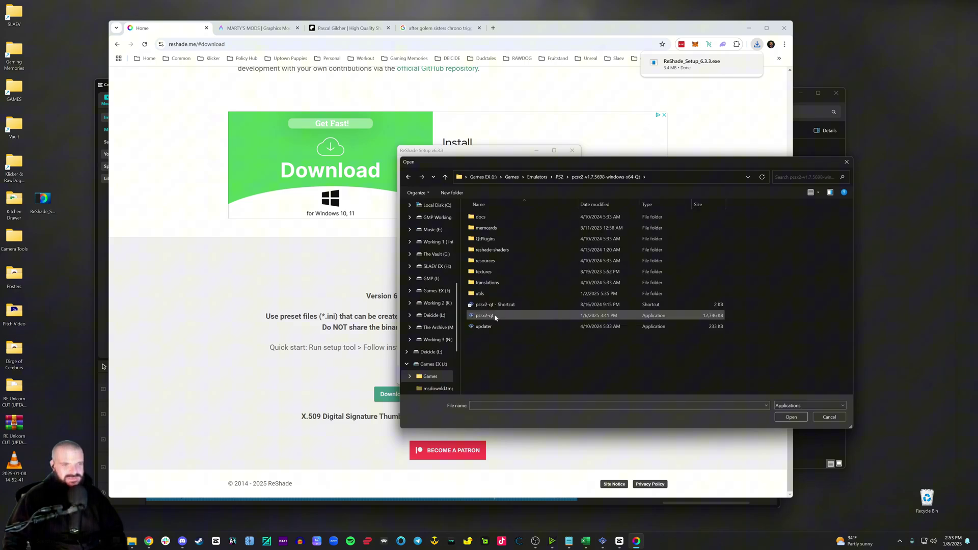
pyautogui.doubleClick(495, 316)
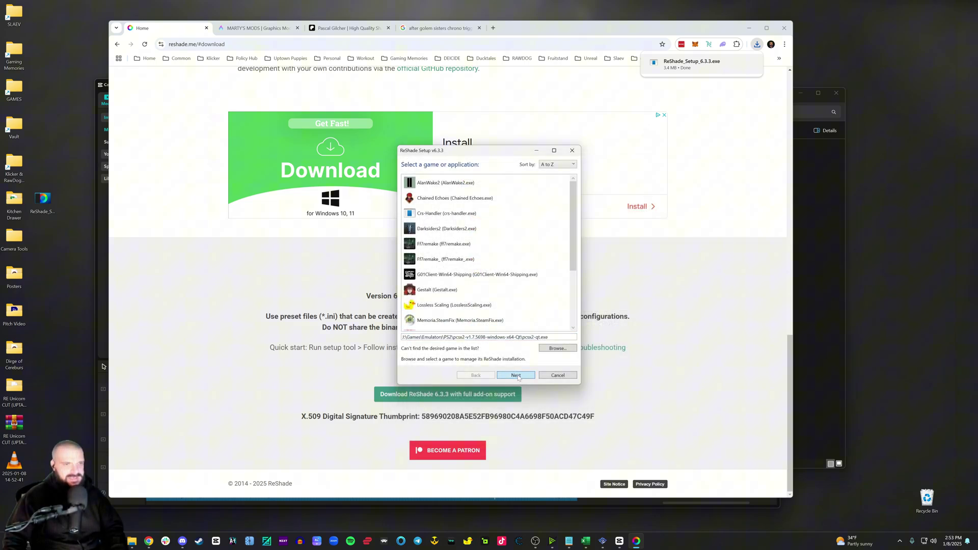
pyautogui.click(516, 375)
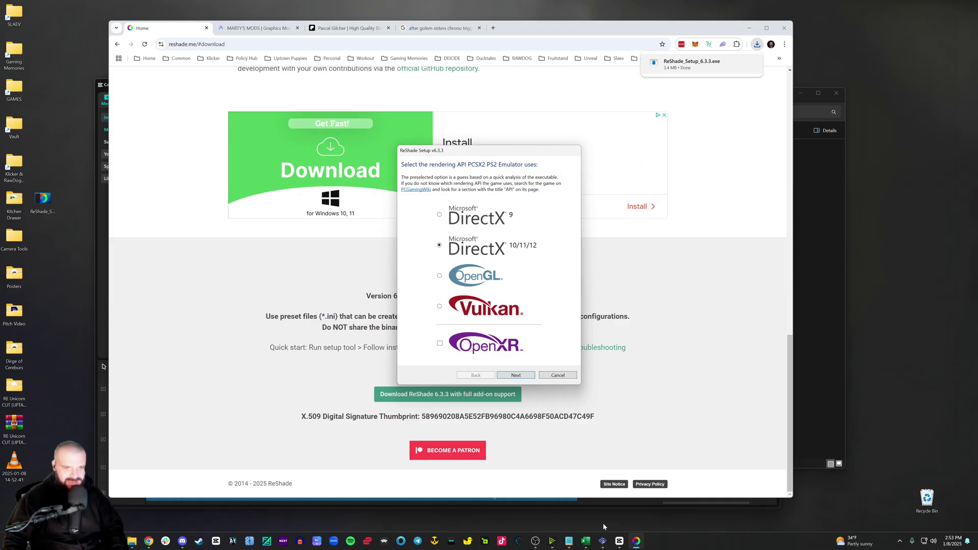
# Step: Check the renderer in PCSX2's graphics settings and set the ReShade installer's rendering API to Vulkan
pyautogui.click(604, 541)
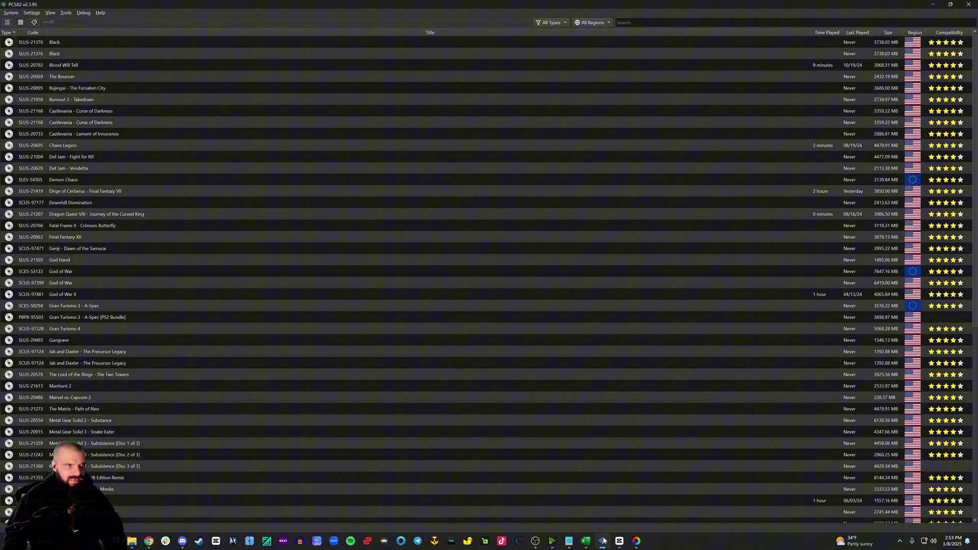
pyautogui.click(31, 13)
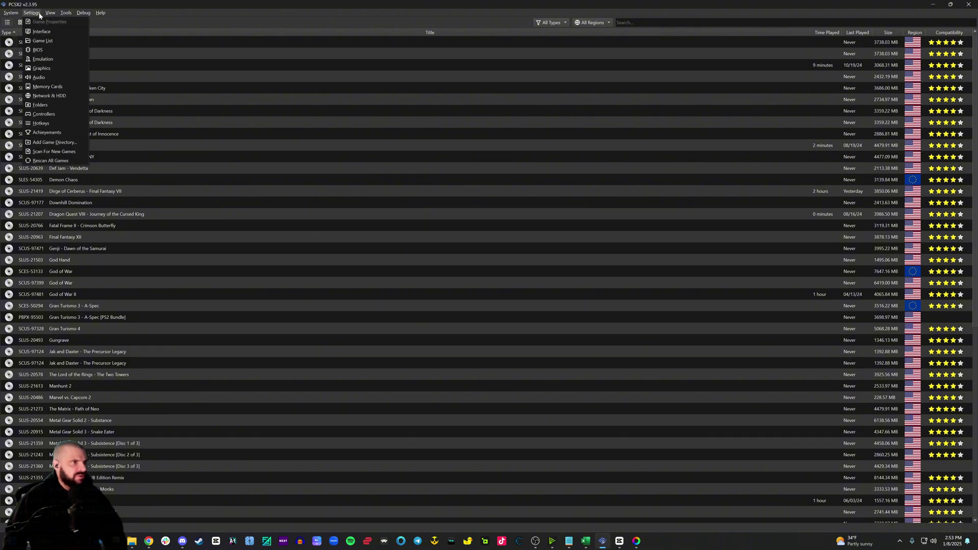
pyautogui.click(41, 67)
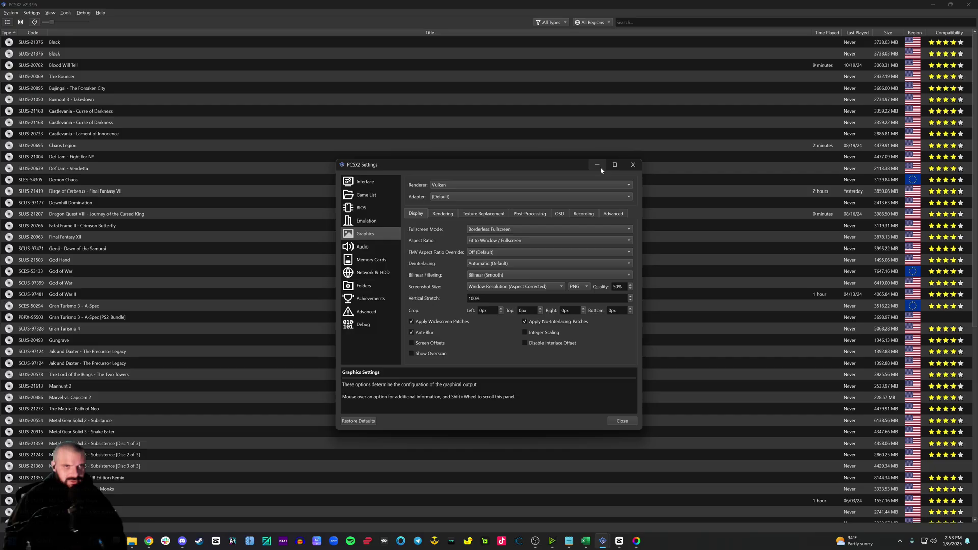
pyautogui.click(798, 29)
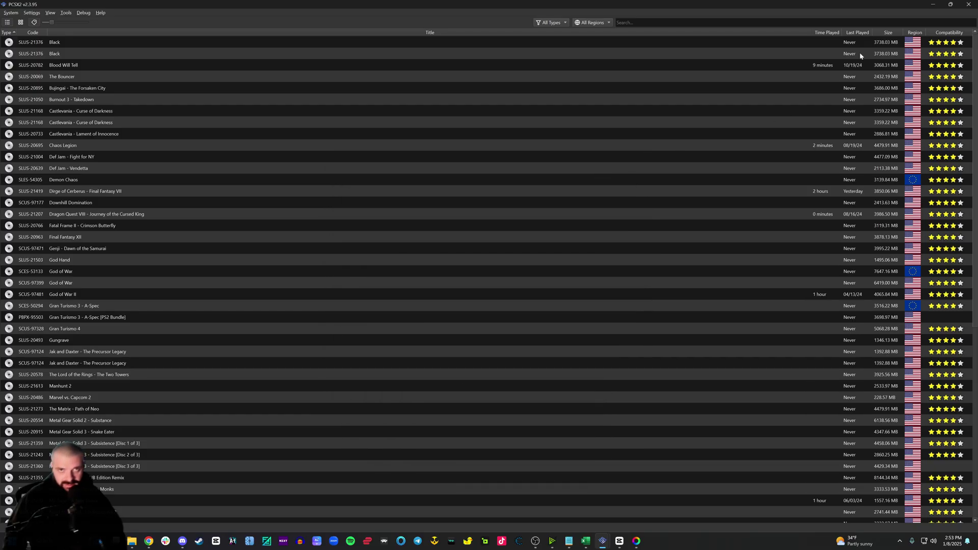
pyautogui.click(935, 5)
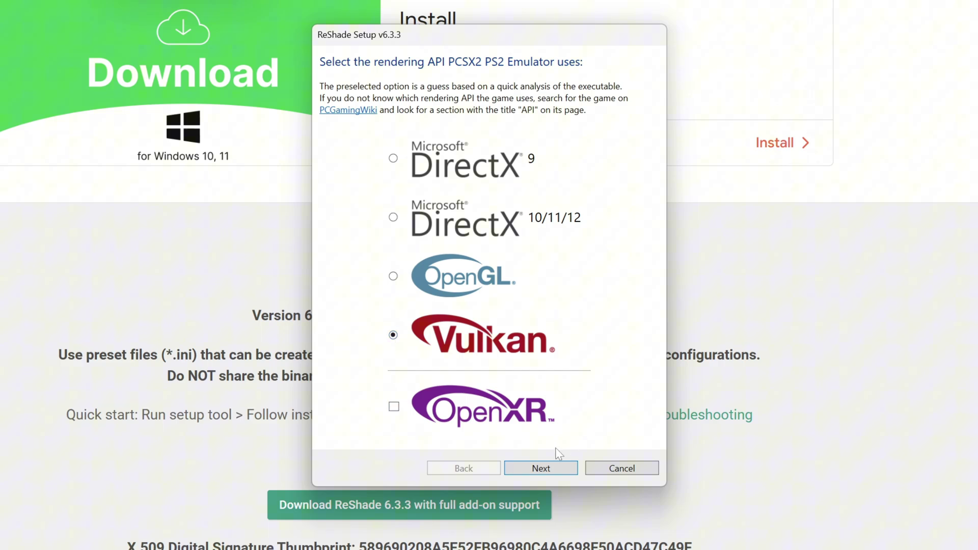
pyautogui.click(550, 469)
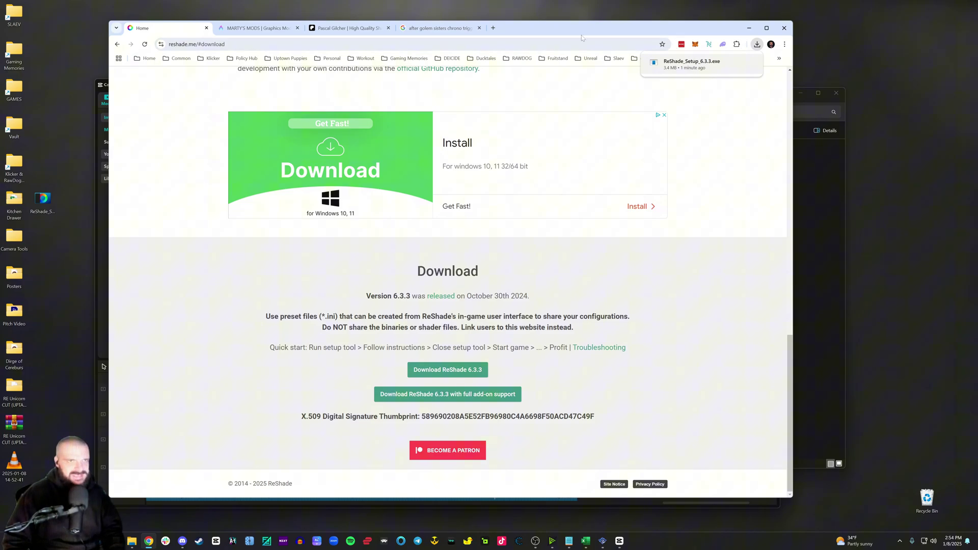
# Step: Visit the Marty's Mods site and its Patreon page, and download iMMERSE Pro_2412.zip from the downloads-level-1 channel in Discord
pyautogui.click(247, 29)
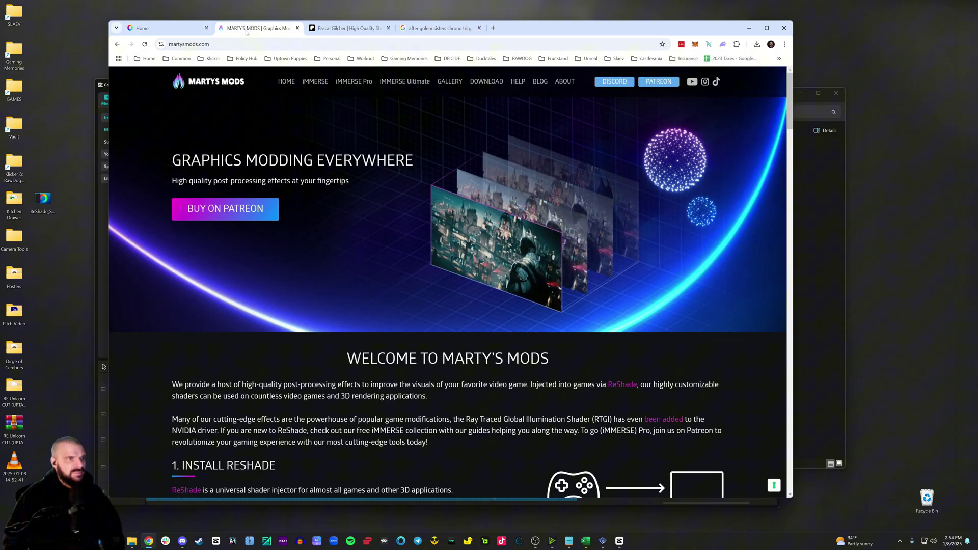
pyautogui.click(223, 209)
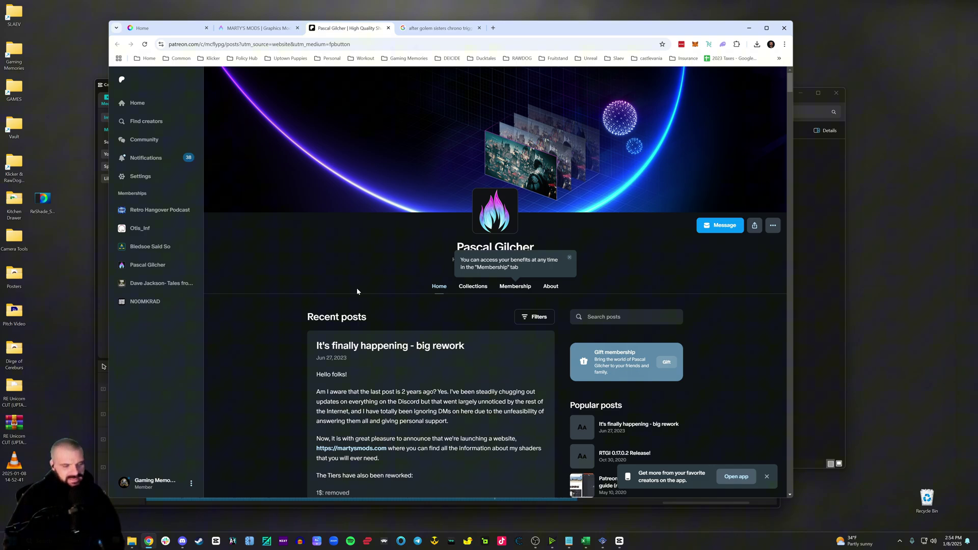
pyautogui.click(184, 544)
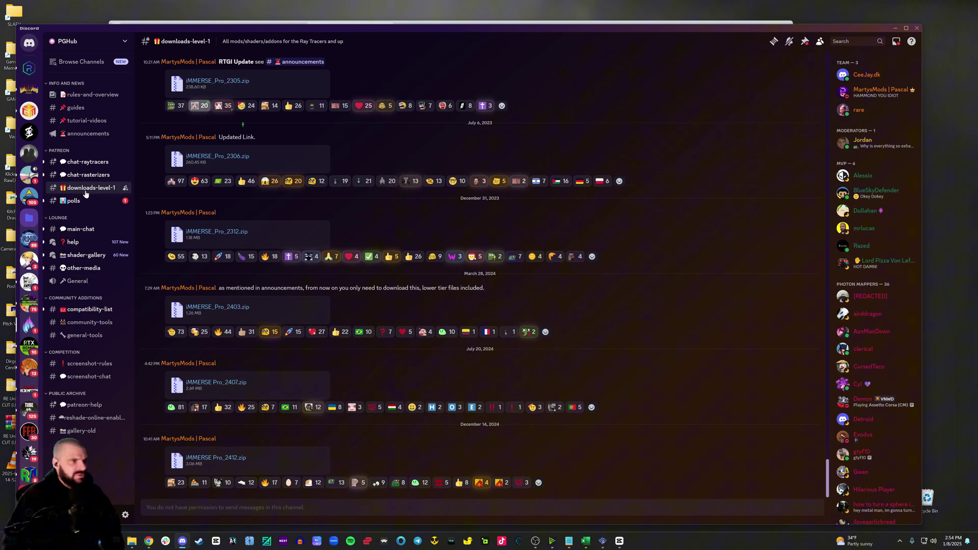
pyautogui.click(228, 459)
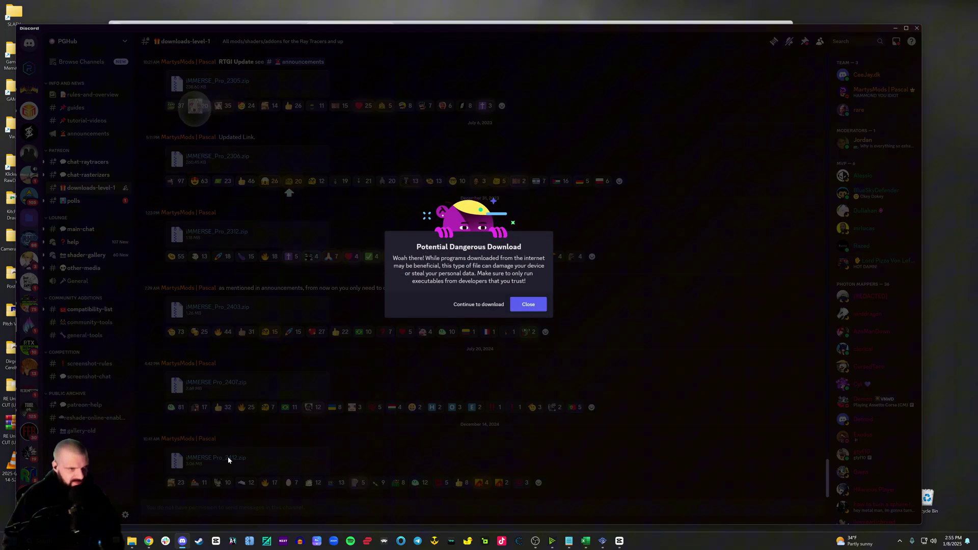
pyautogui.click(479, 304)
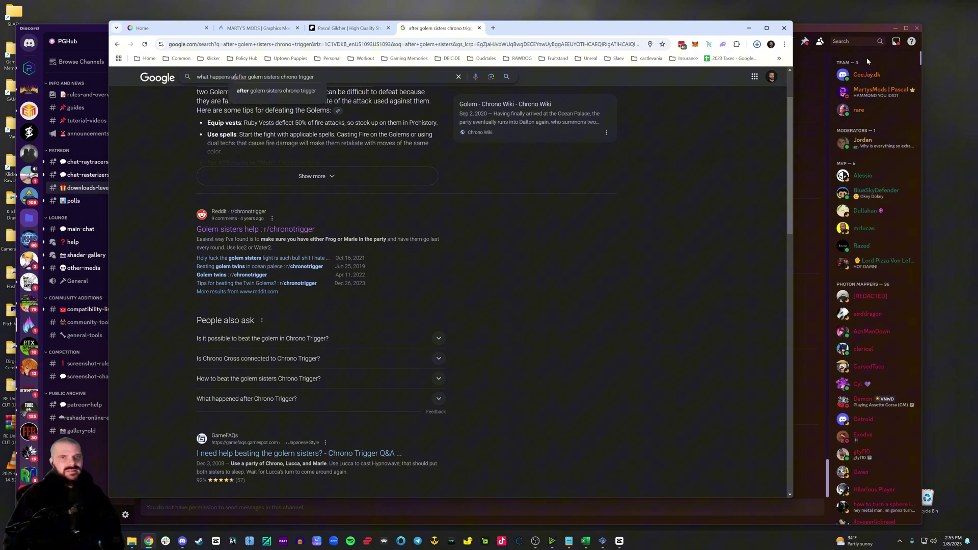
pyautogui.click(895, 29)
pyautogui.click(748, 28)
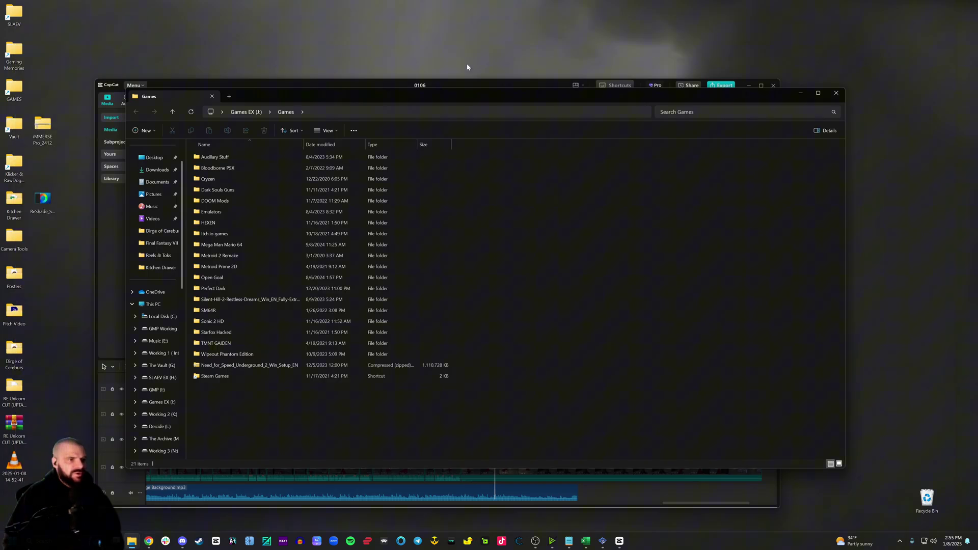
# Step: Open the reshade-shaders folder inside Emulators, PS2, pcsx2-v1.7.5698-windows-x64-Qt in File Explorer
pyautogui.moveTo(261, 98); pyautogui.dragTo(319, 114)
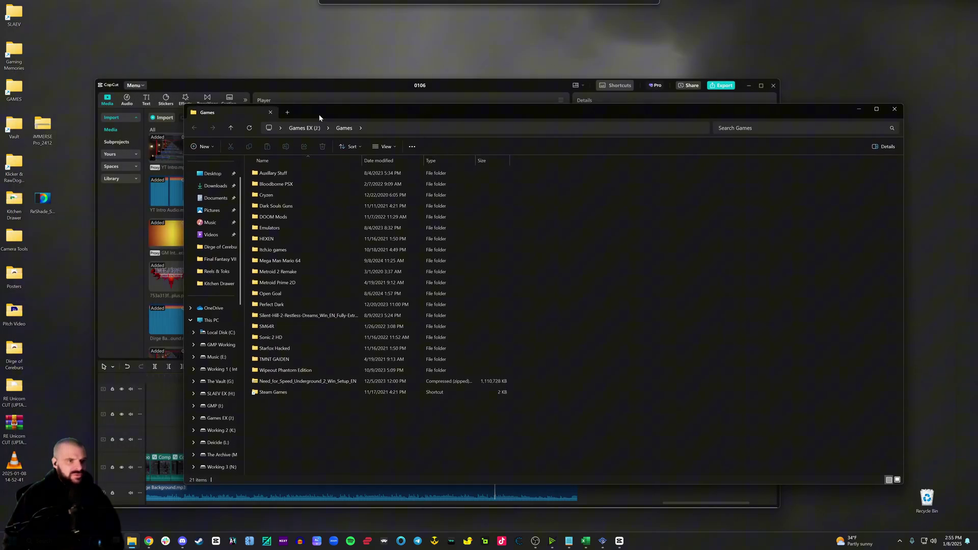
pyautogui.doubleClick(276, 227)
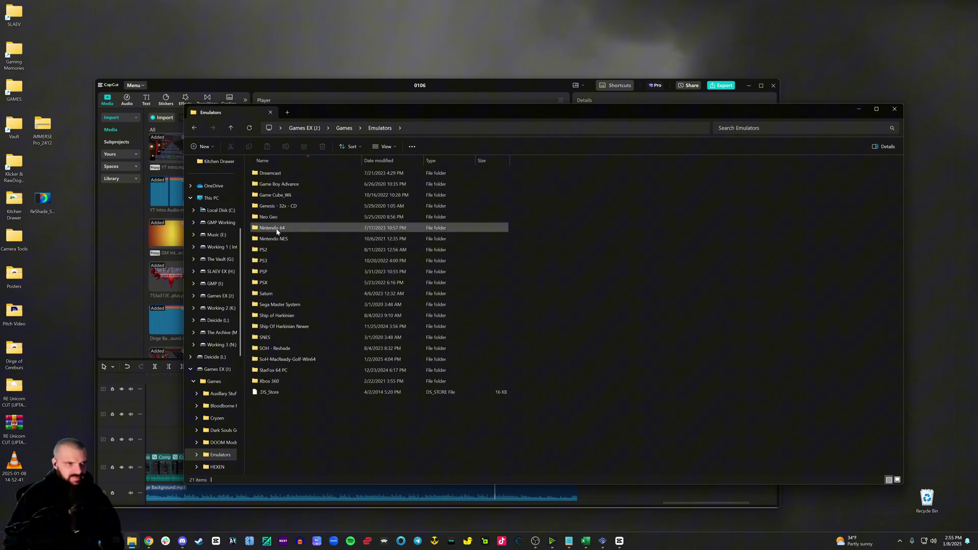
pyautogui.doubleClick(263, 249)
pyautogui.click(281, 304)
pyautogui.press('F2')
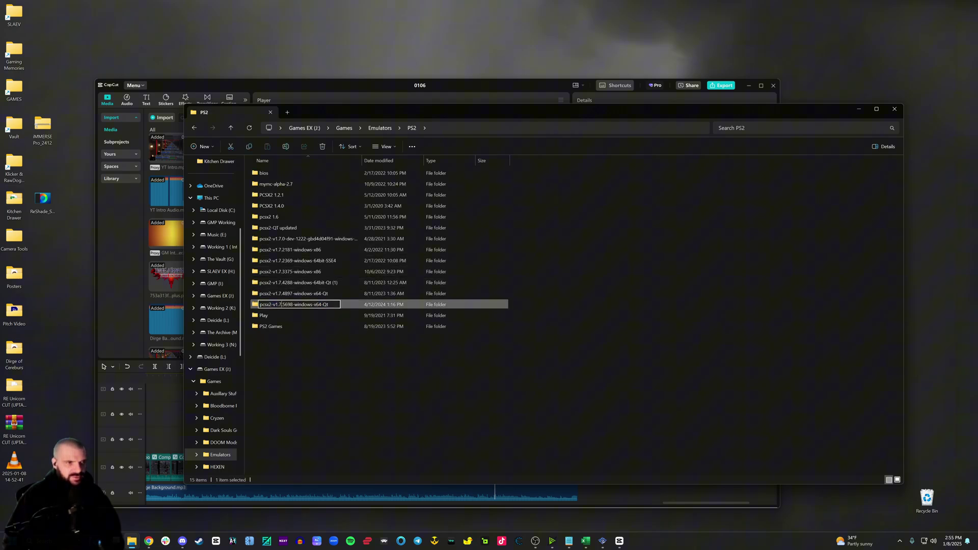
pyautogui.press('Return')
pyautogui.press('Return')
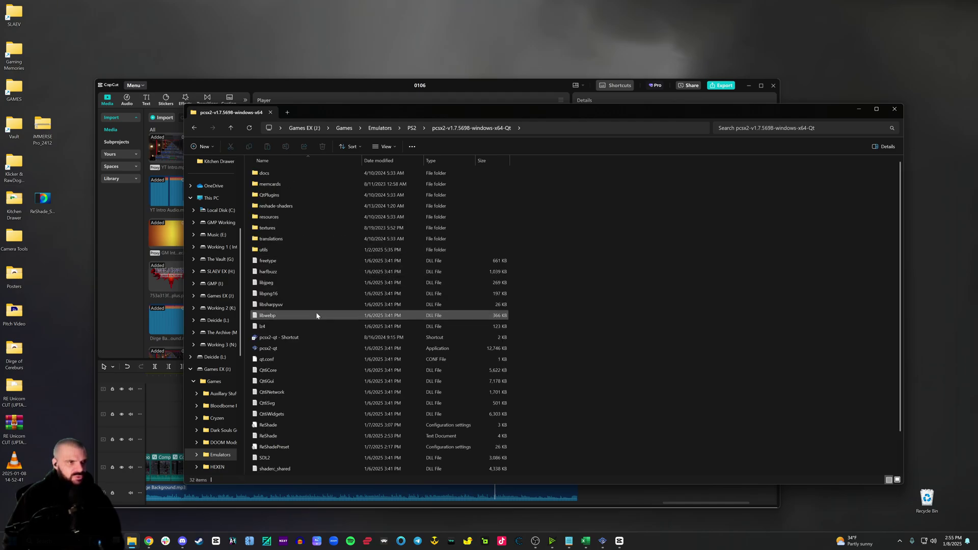
pyautogui.doubleClick(284, 207)
# Step: Extract iMMERSE Pro_2412.zip into its own folder on the desktop and view its contents beside the reshade-shaders folder
pyautogui.rightClick(44, 130)
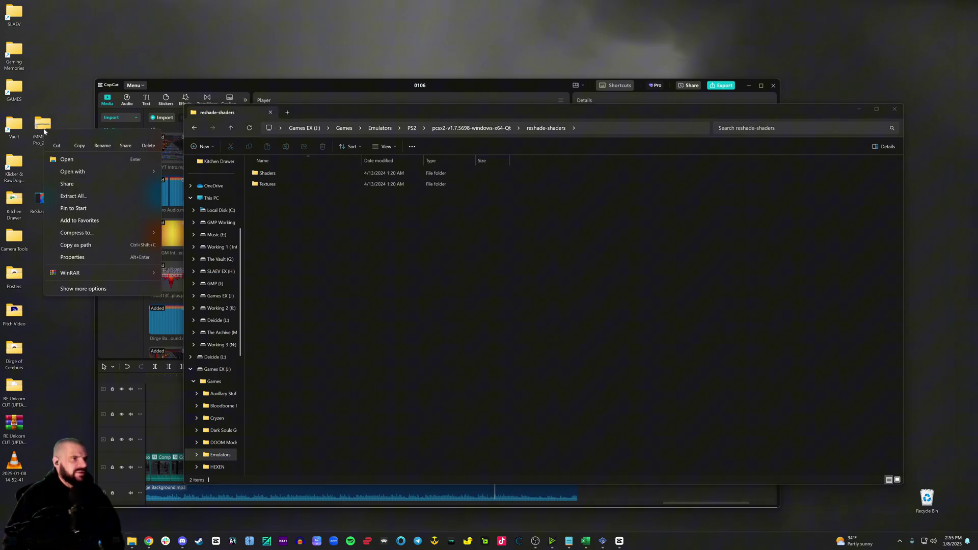
pyautogui.moveTo(84, 275)
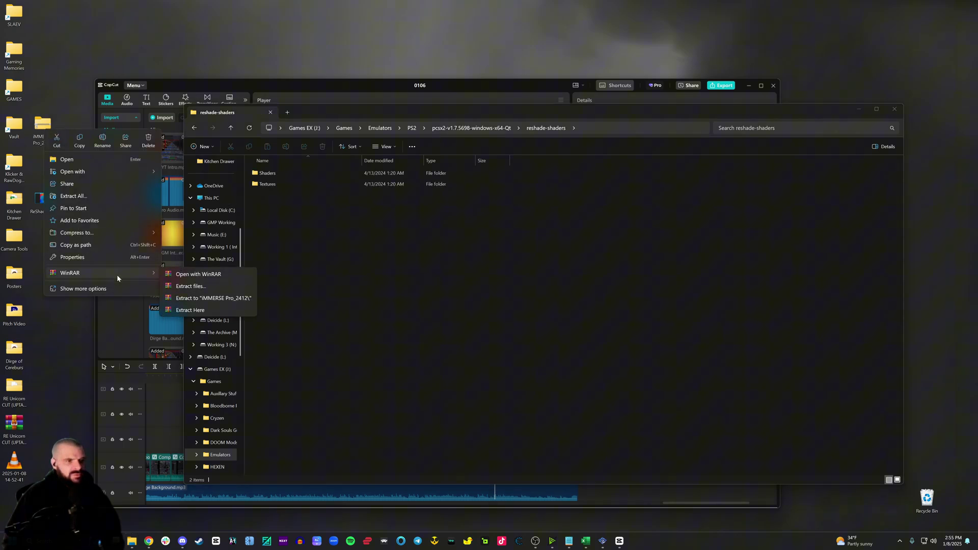
pyautogui.click(218, 298)
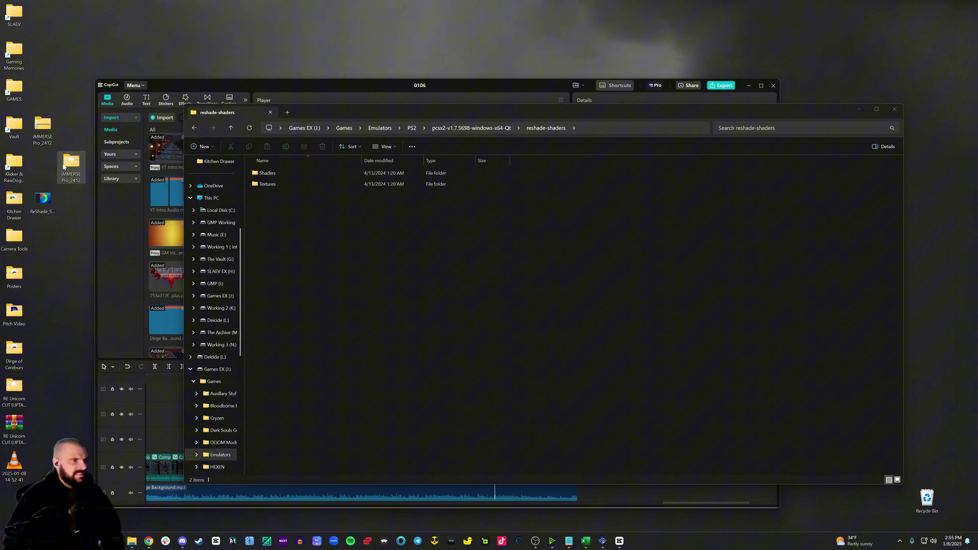
pyautogui.doubleClick(73, 165)
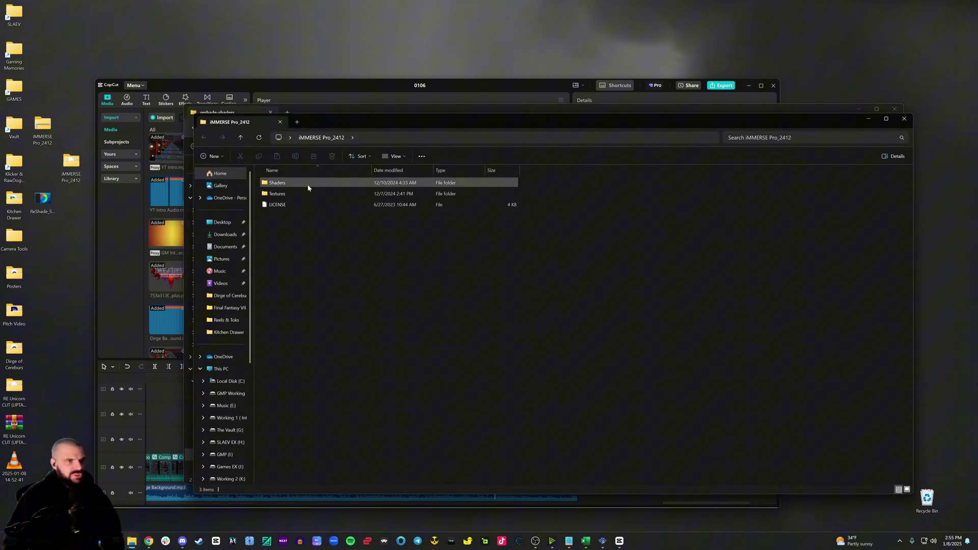
pyautogui.moveTo(336, 118); pyautogui.dragTo(681, 157)
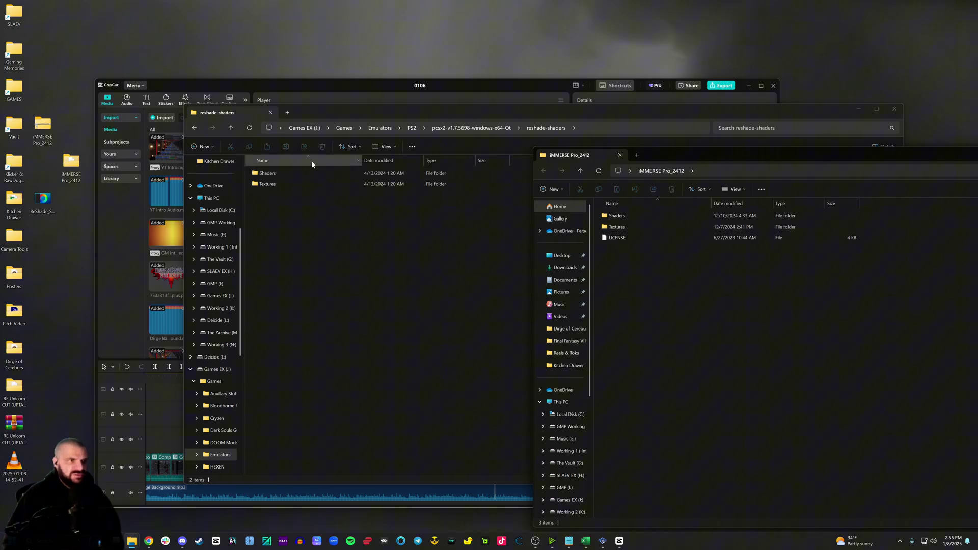
pyautogui.click(283, 212)
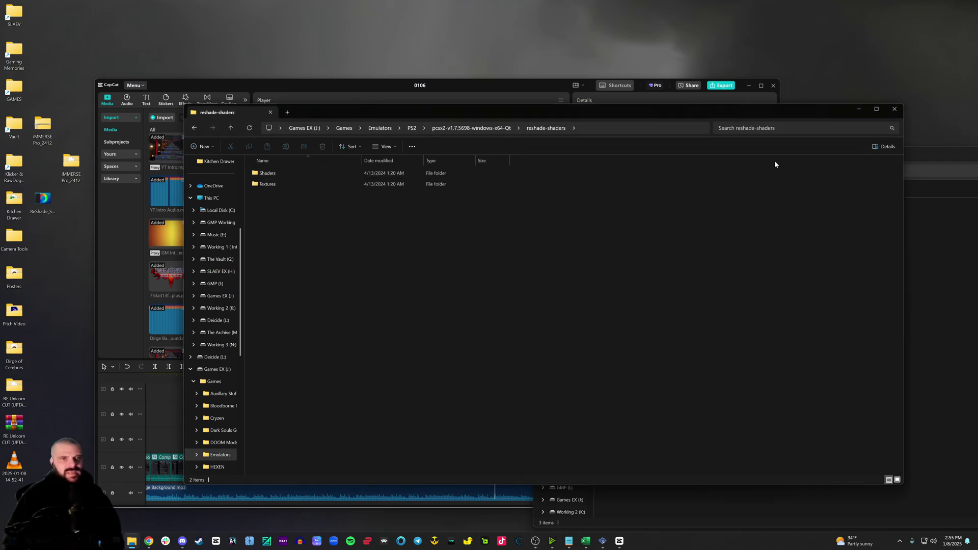
pyautogui.click(895, 108)
pyautogui.moveTo(886, 153); pyautogui.dragTo(479, 136)
# Step: Switch to PCSX2 and start Dirge of Cerberus - Final Fantasy VII
pyautogui.hotkey('alt', 'Tab')
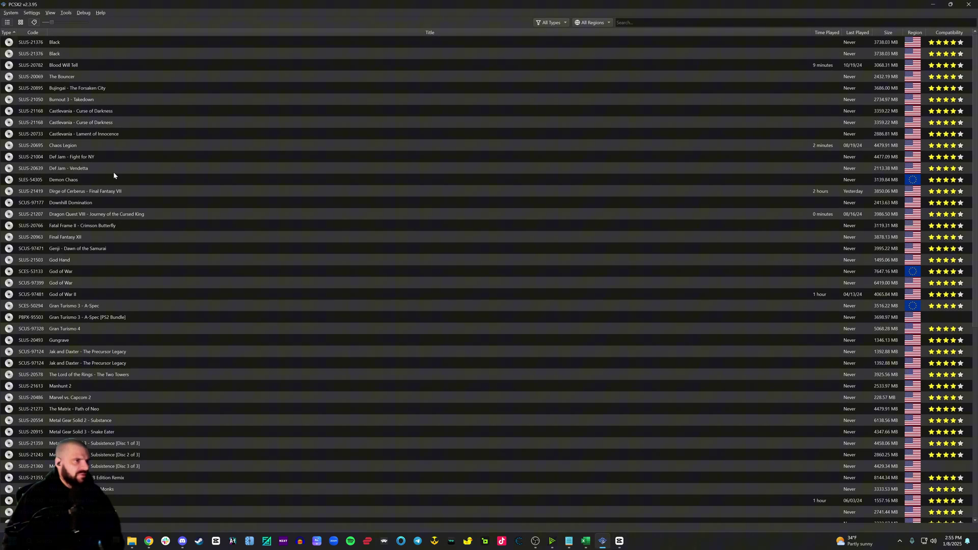
pyautogui.doubleClick(104, 195)
pyautogui.click(436, 284)
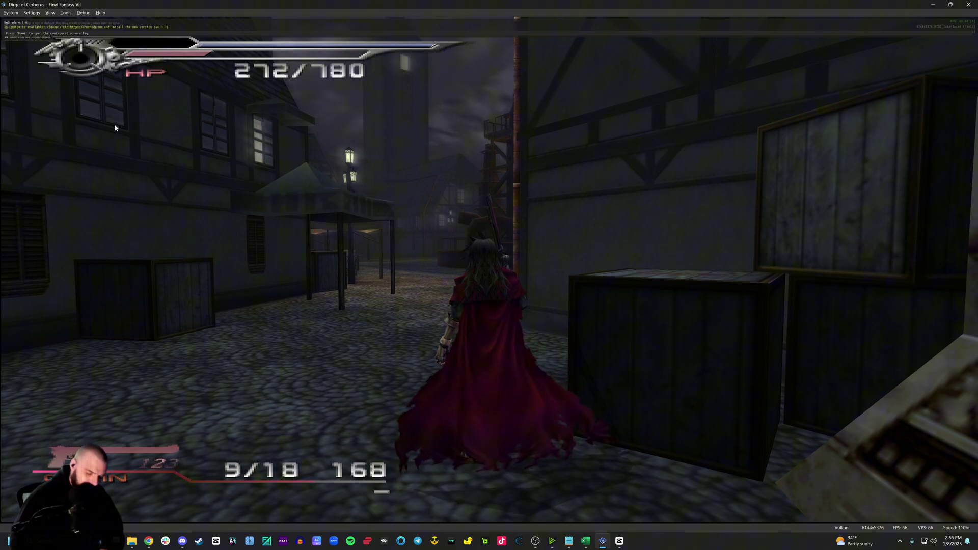
# Step: Open the ReShade overlay in the game and move it clear of the character
pyautogui.press('Home')
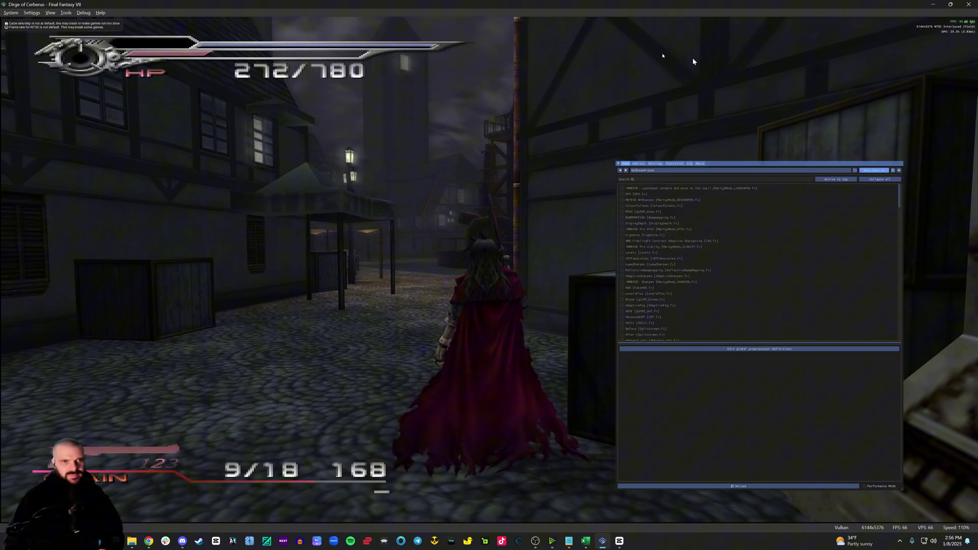
pyautogui.moveTo(767, 165); pyautogui.dragTo(243, 142)
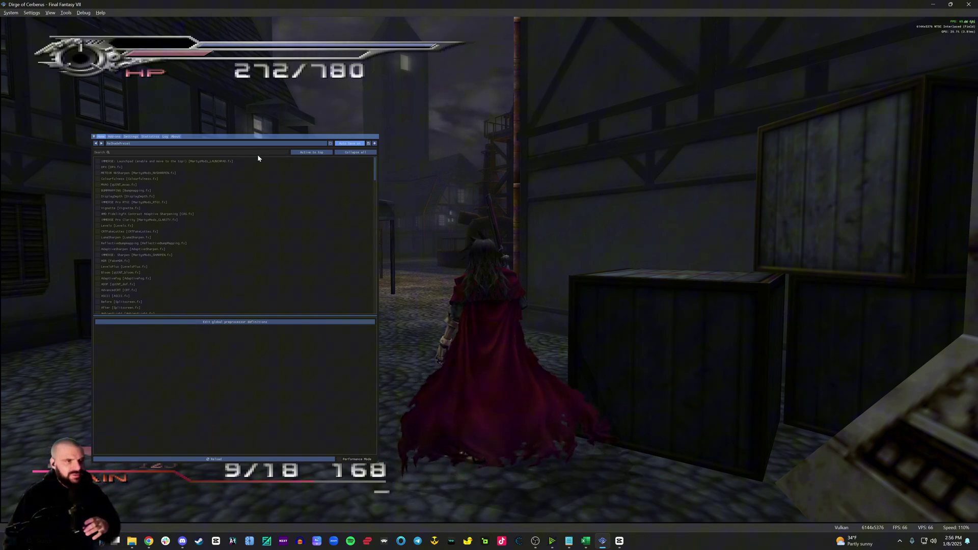
pyautogui.moveTo(253, 134); pyautogui.dragTo(171, 127)
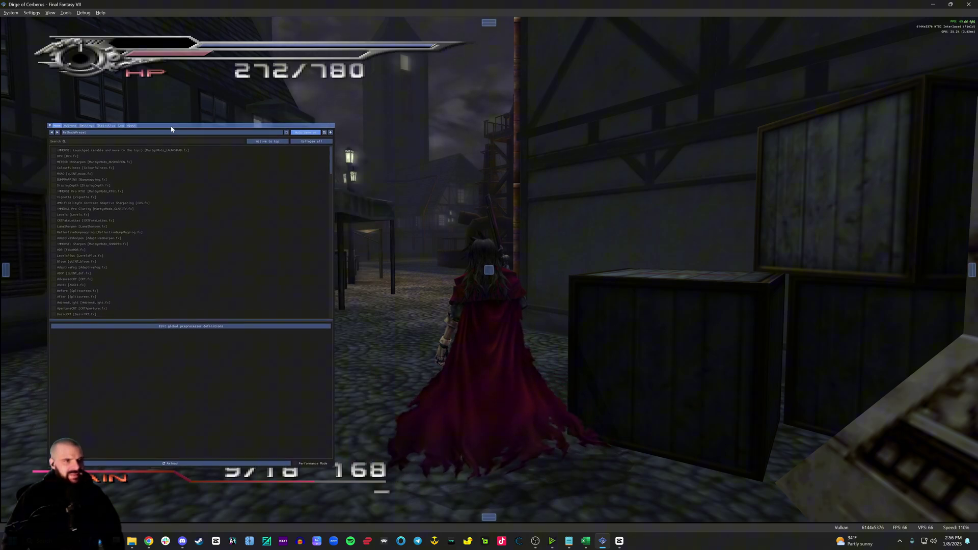
# Step: Enable the iMMERSE Launchpad and DisplayDepth effects in ReShade and open the Generic Depth add-on settings
pyautogui.click(83, 151)
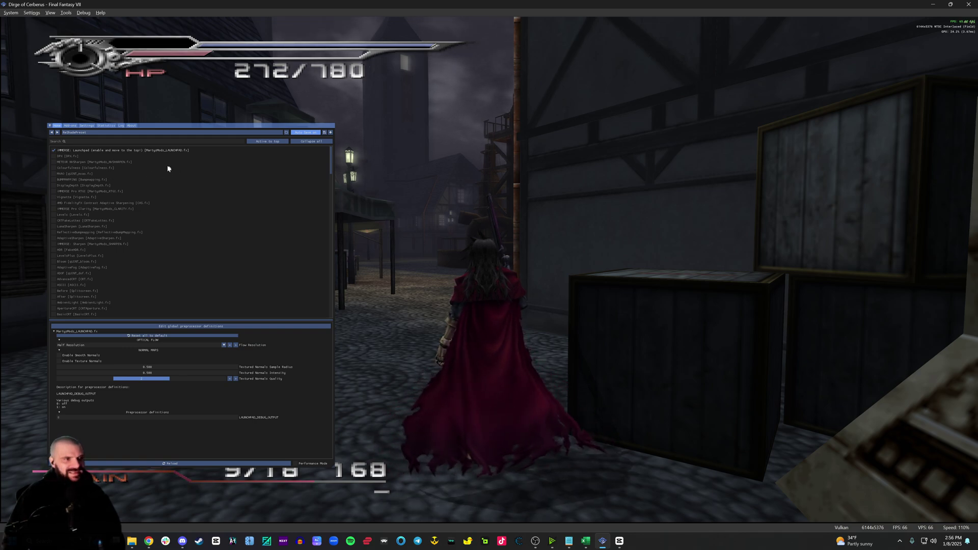
pyautogui.click(53, 186)
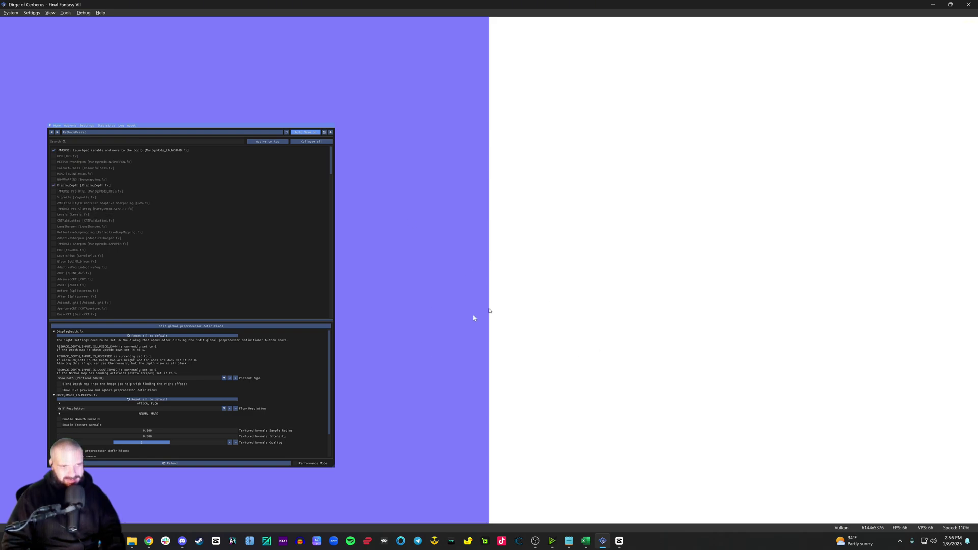
pyautogui.click(70, 126)
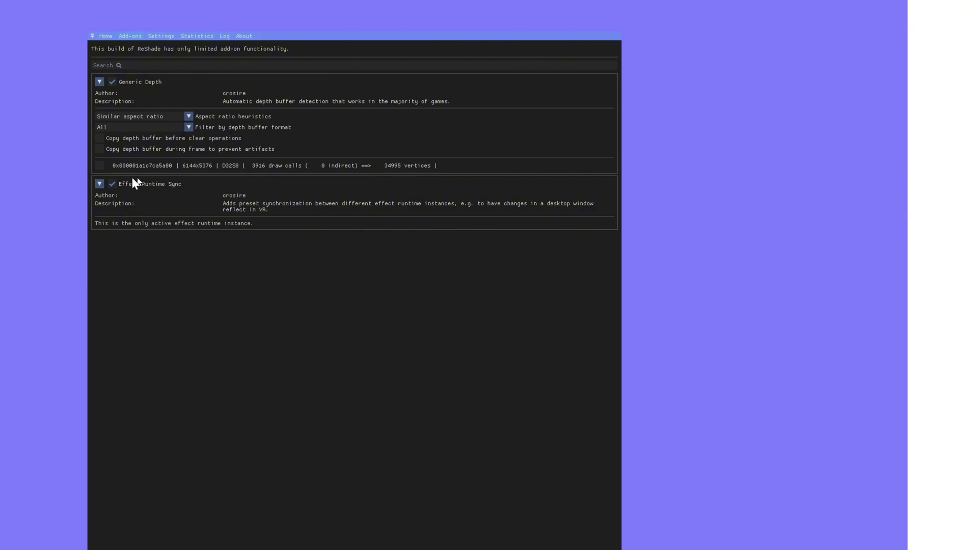
# Step: Select the 6144x5376 D32S8 depth buffer and turn off the DisplayDepth effect with active effects sorted to the top
pyautogui.click(100, 165)
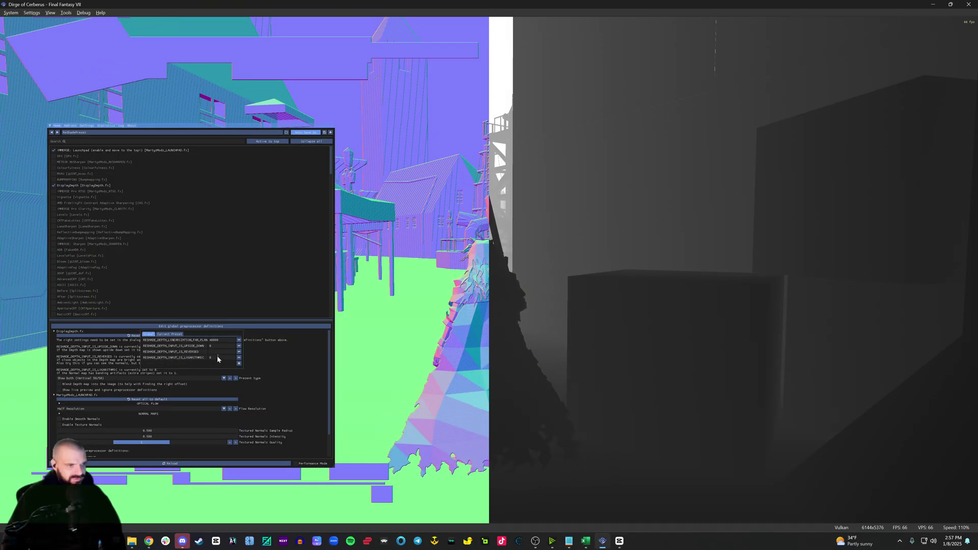
pyautogui.click(416, 182)
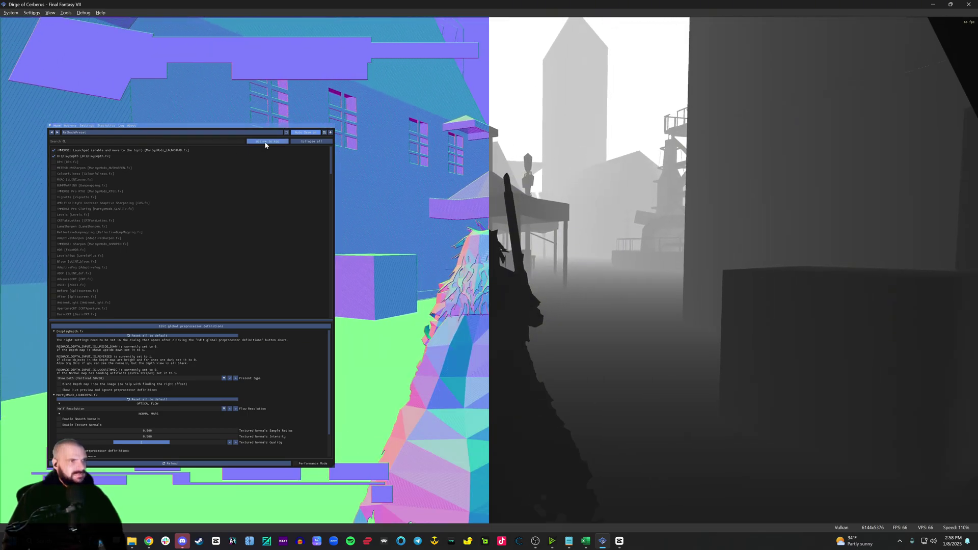
pyautogui.click(267, 141)
pyautogui.click(54, 156)
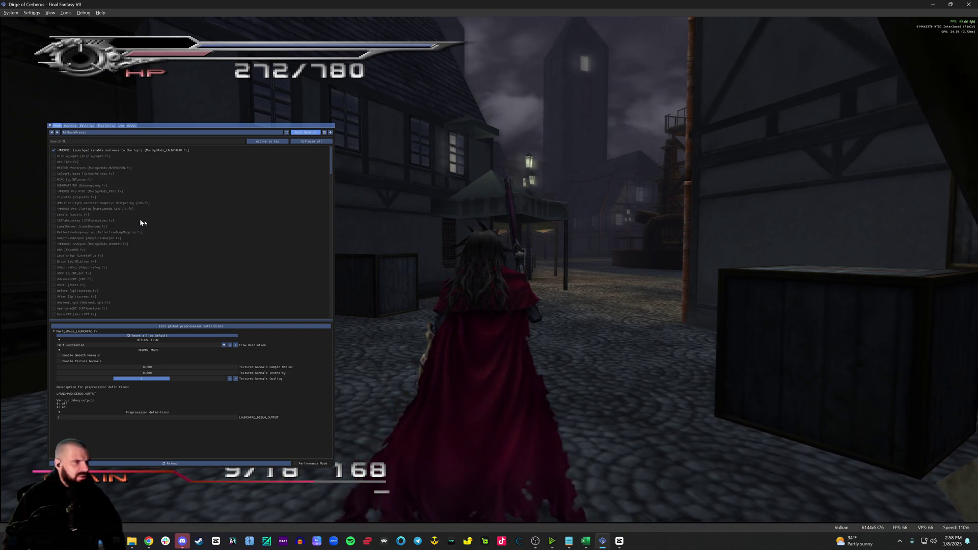
# Step: Find the iMMERSE Pro RTGI effect, try it on the game image, and turn it back off
pyautogui.click(71, 142)
pyautogui.write('rtg')
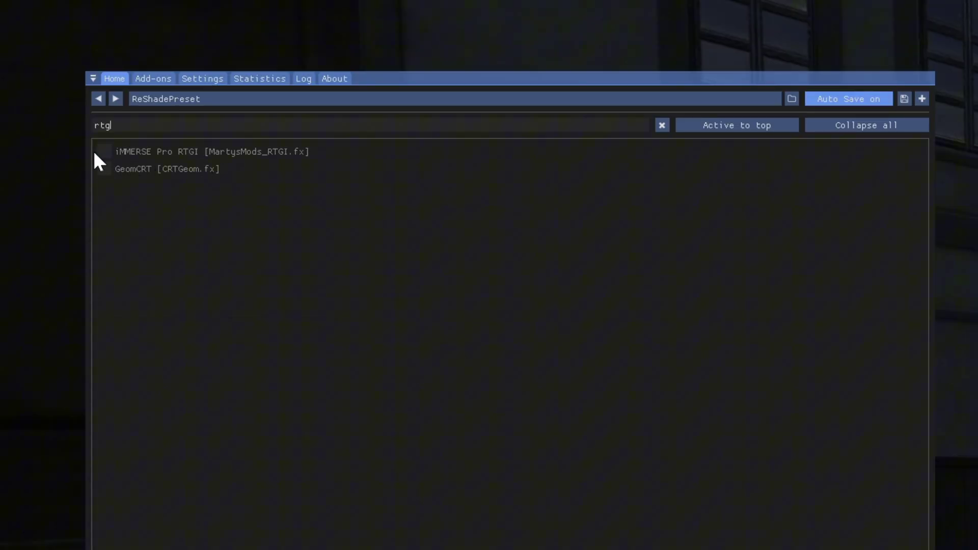
pyautogui.click(54, 151)
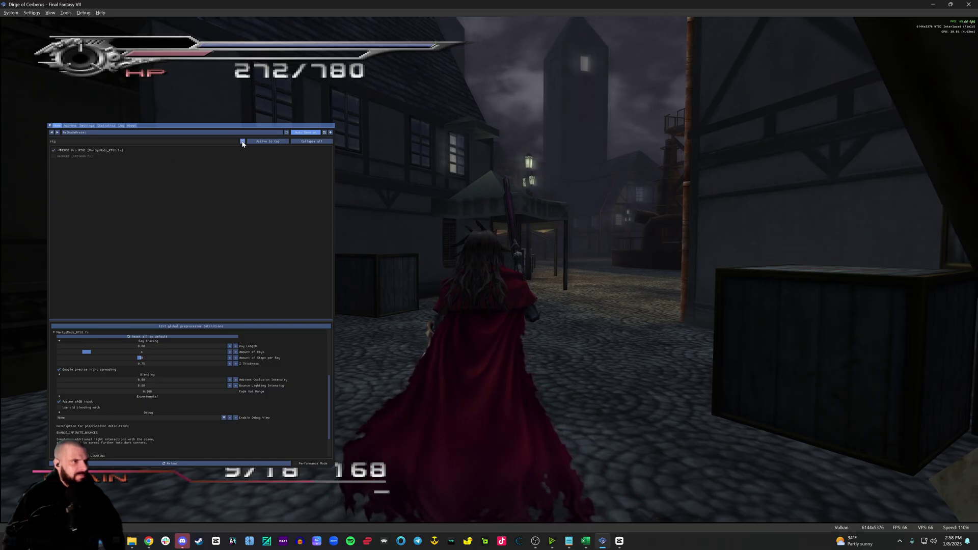
pyautogui.click(243, 142)
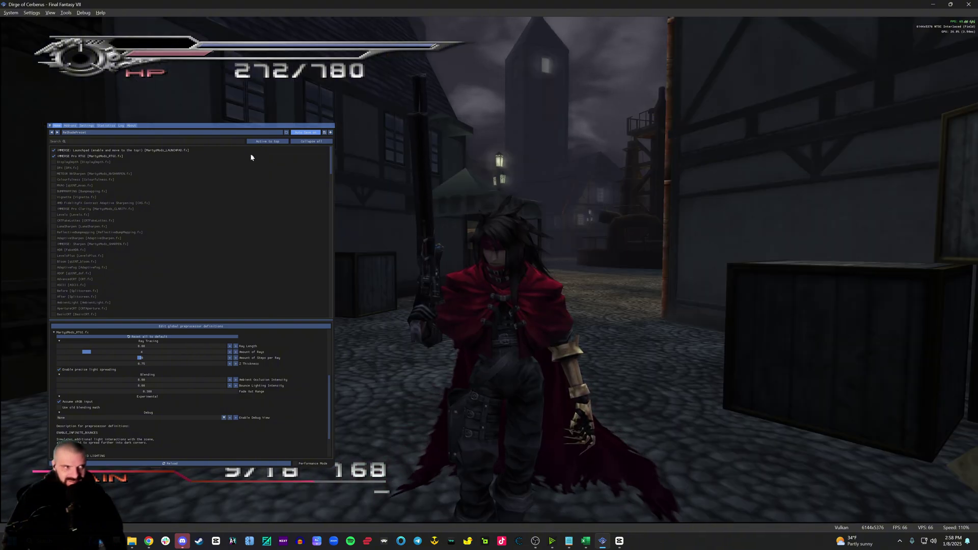
pyautogui.click(53, 156)
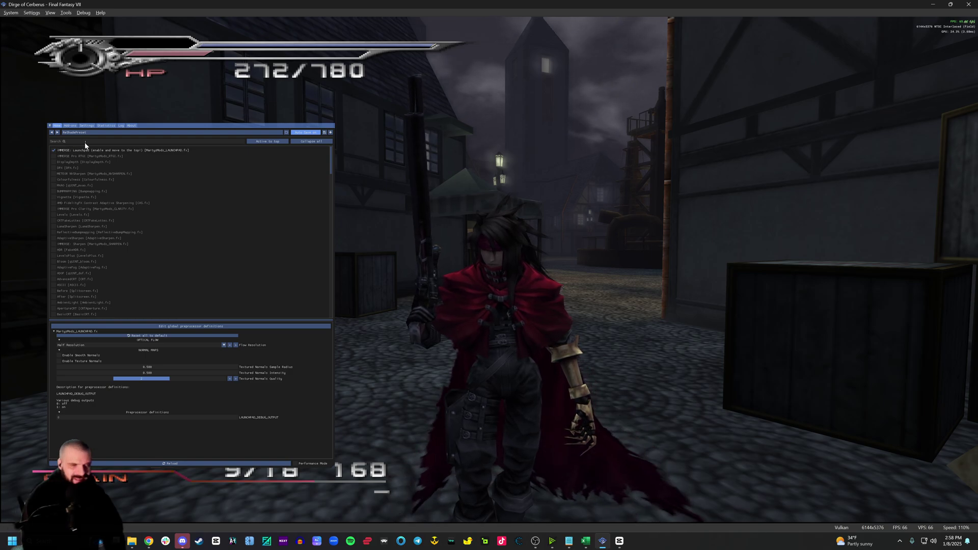
# Step: Find the qUINT MXAO ambient occlusion effect, try it in the game, and turn it back off
pyautogui.write('x')
pyautogui.click(53, 151)
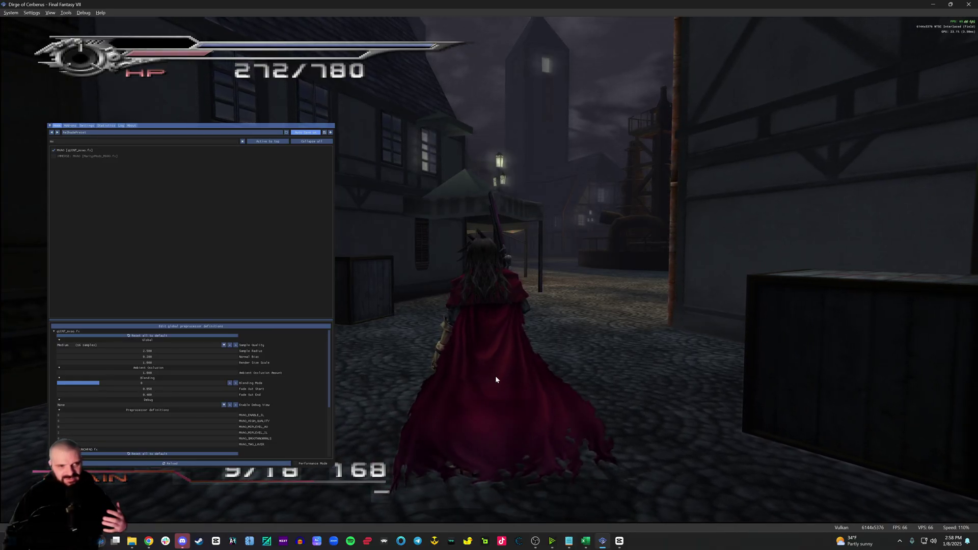
pyautogui.click(55, 151)
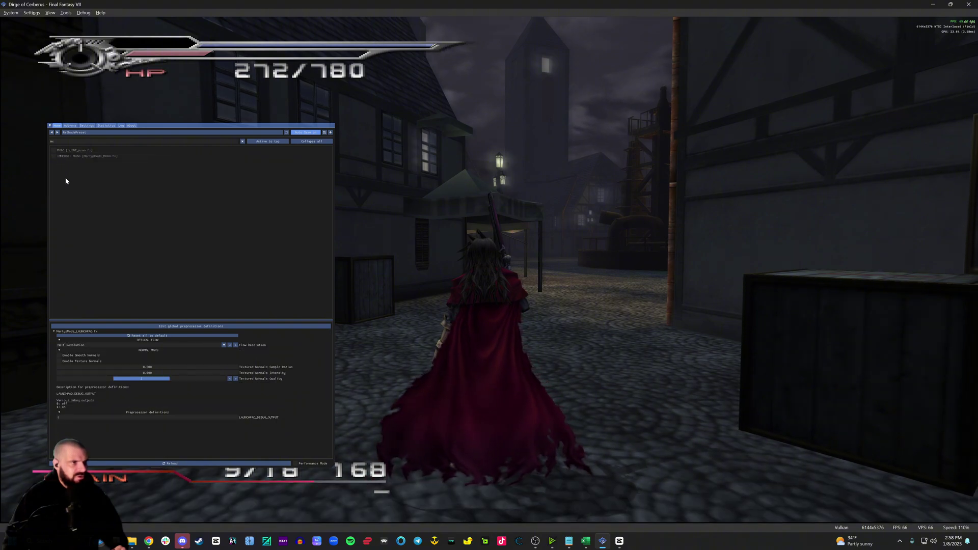
pyautogui.click(242, 141)
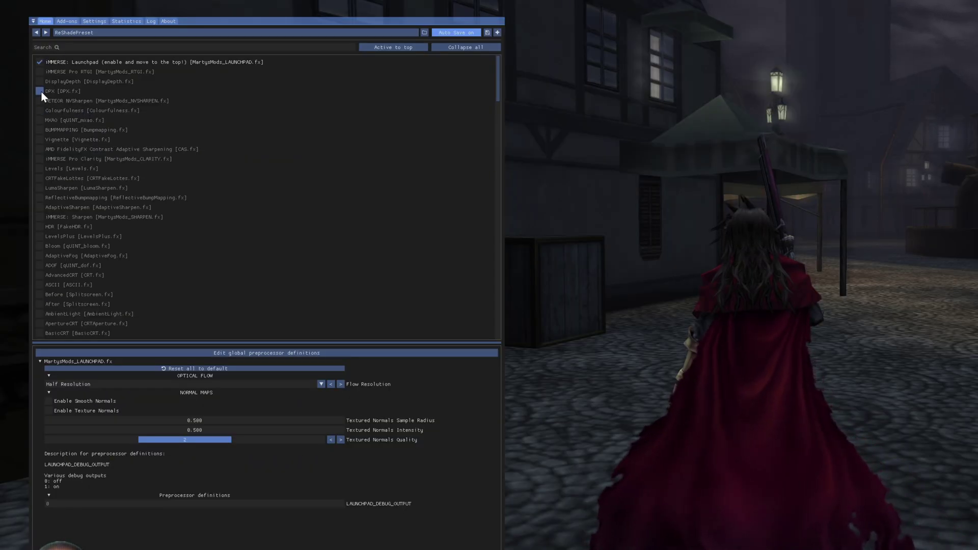
# Step: Enable the DPX, METEOR NVSharpen and Vignette effects and close the ReShade overlay
pyautogui.click(53, 168)
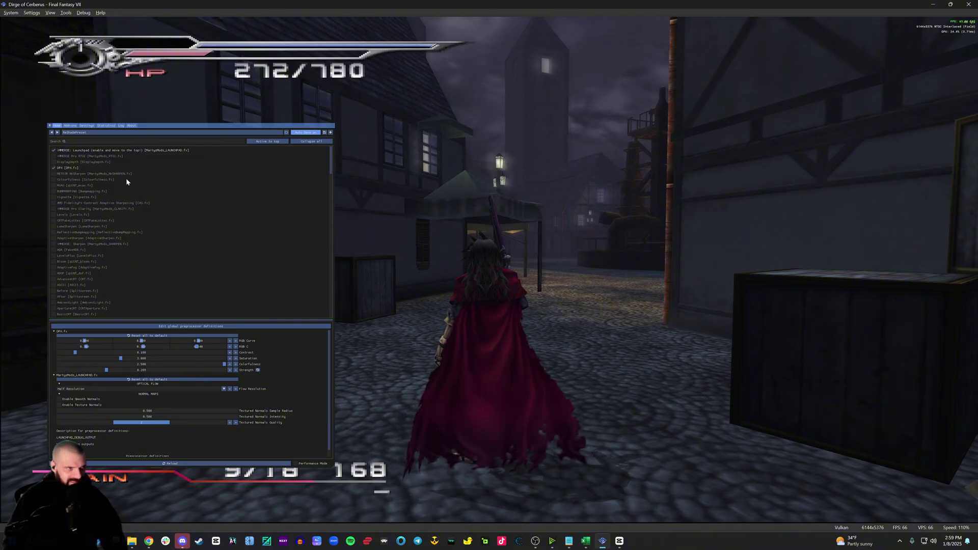
pyautogui.click(54, 173)
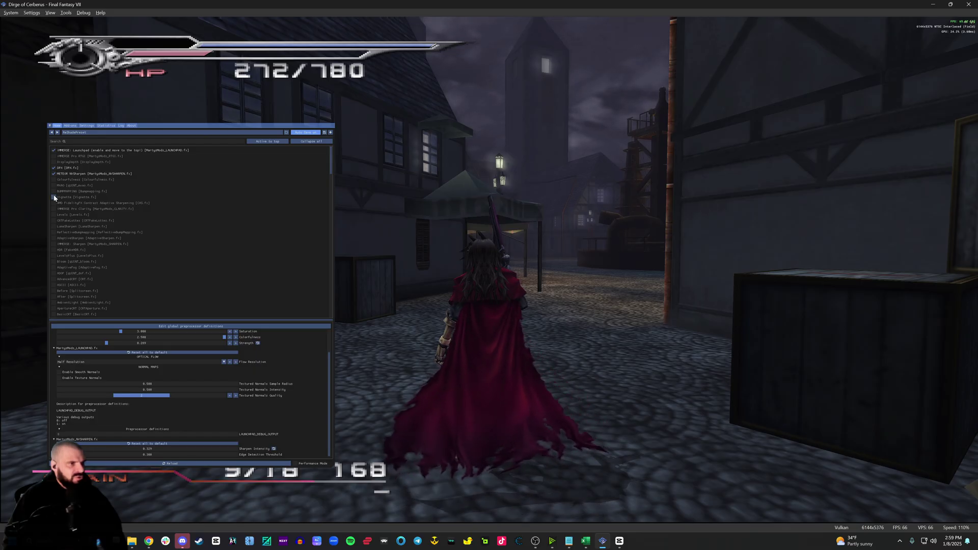
pyautogui.click(53, 198)
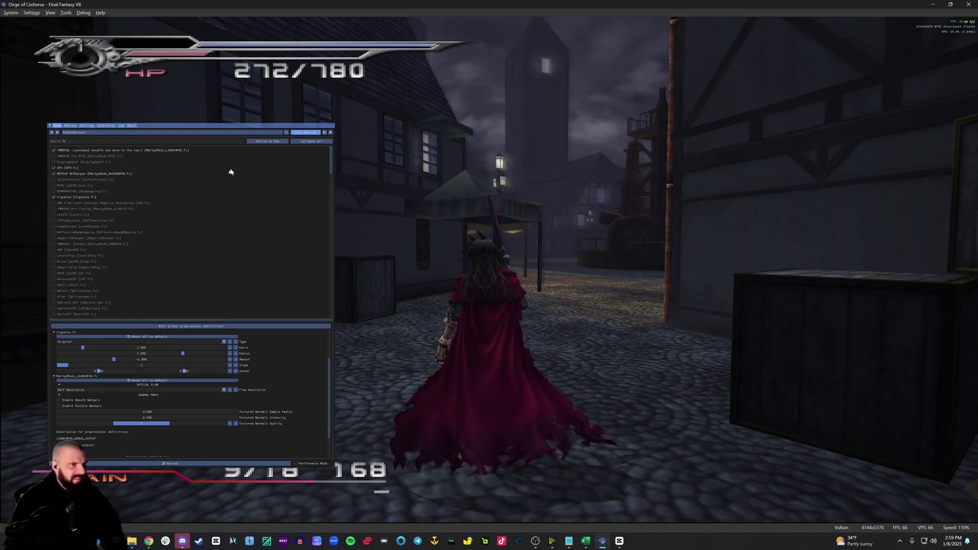
pyautogui.press('Home')
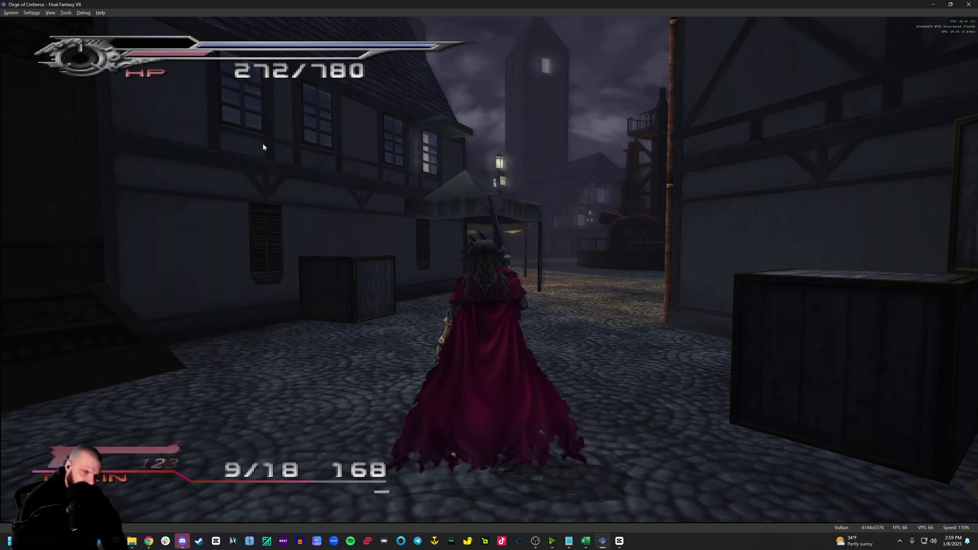